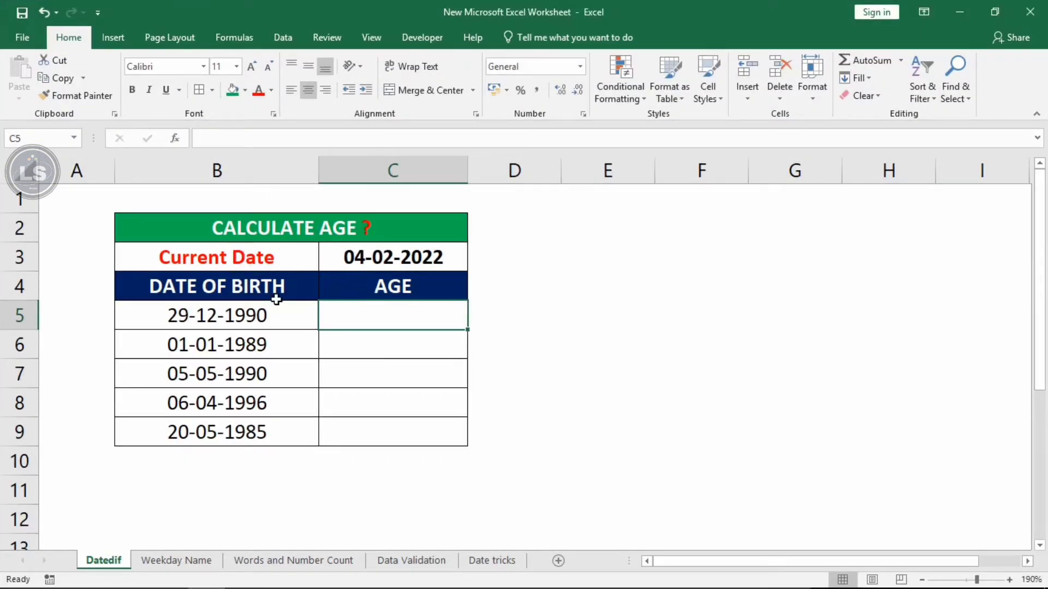
Start a DATEDIF formula in cell C5 that uses the date of birth in B5 as the start date.
{"action": "left_click", "coordinate": [268, 262]}
{"action": "left_click", "coordinate": [368, 266]}
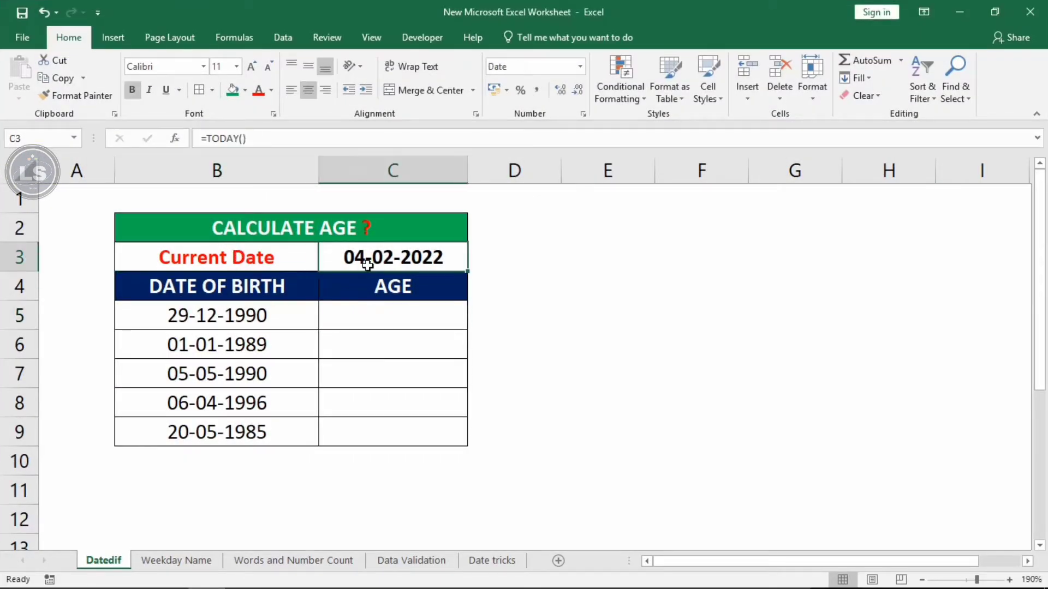
{"action": "left_click", "coordinate": [383, 317]}
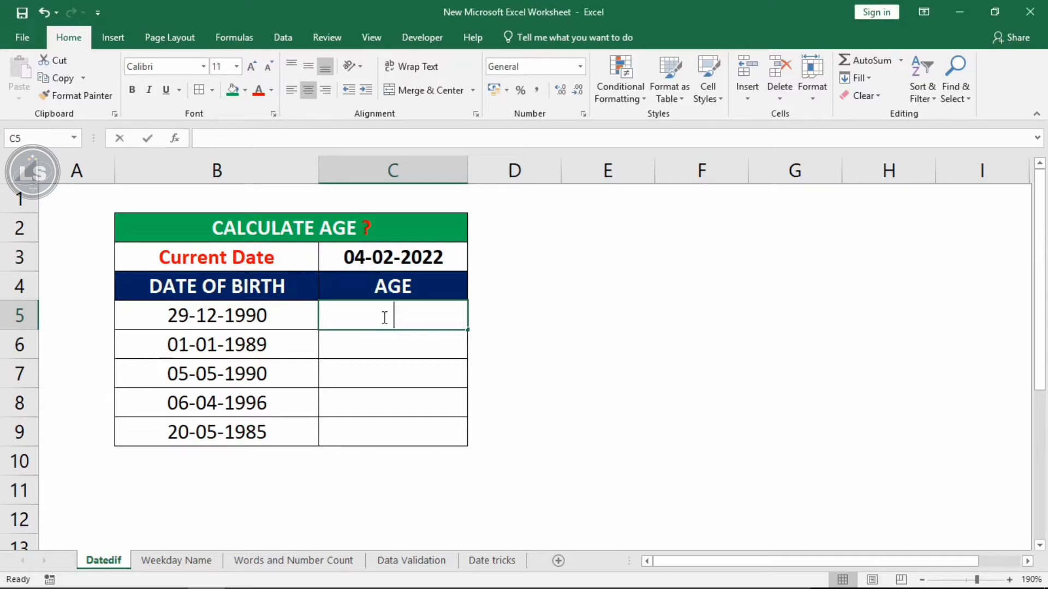
{"action": "type", "text": "=da"}
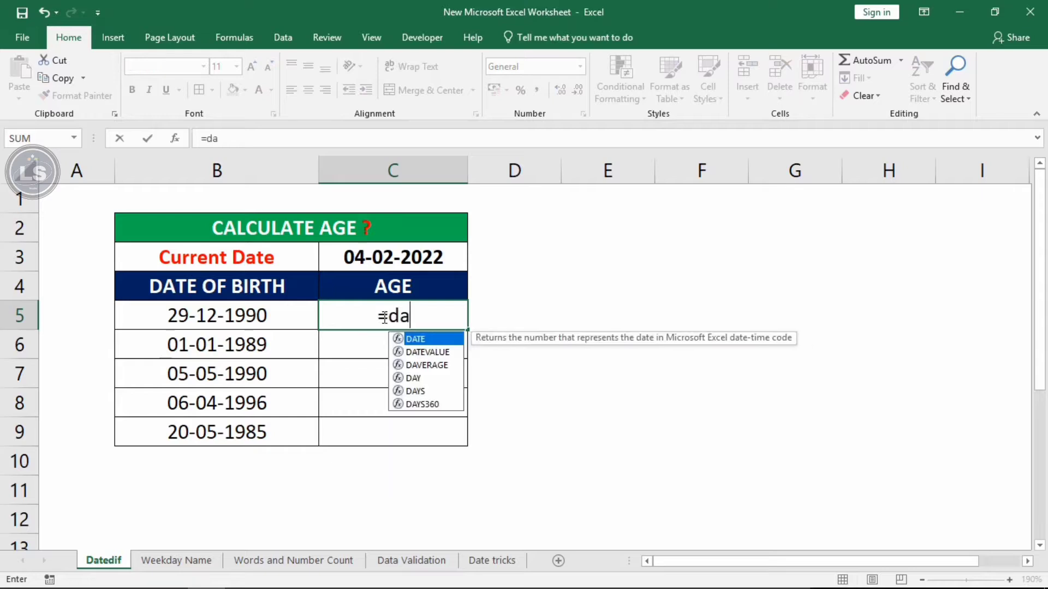
{"action": "type", "text": "teed"}
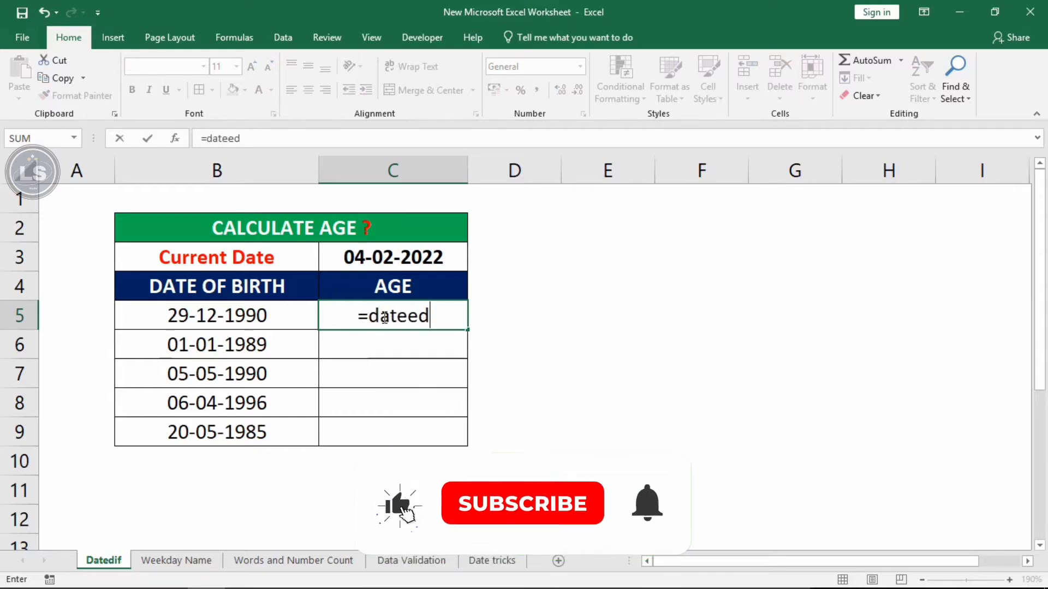
{"action": "key", "text": "BackSpace"}
{"action": "key", "text": "BackSpace"}
{"action": "type", "text": "di"}
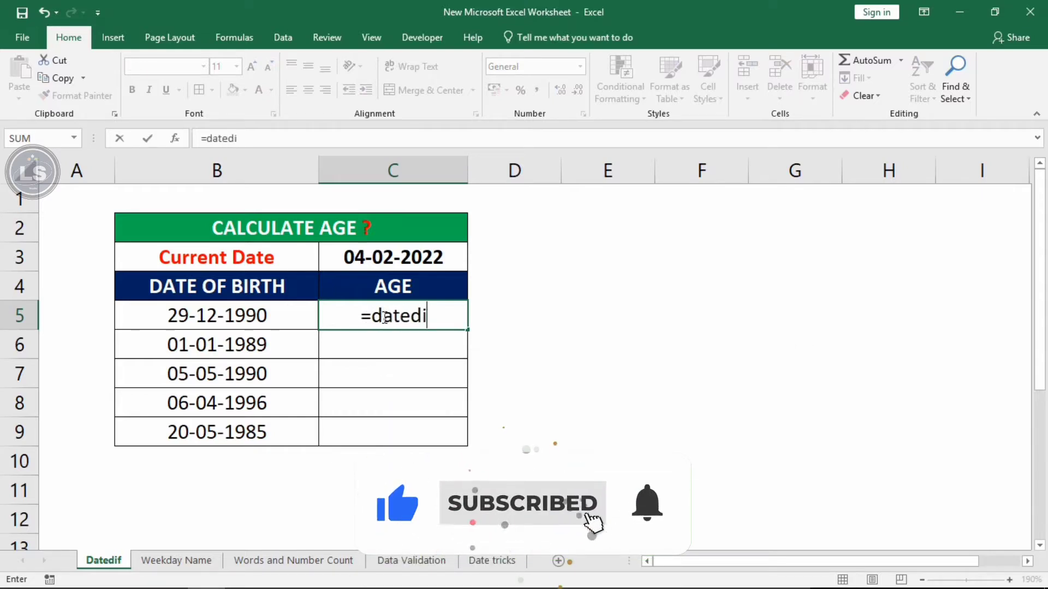
{"action": "type", "text": "f"}
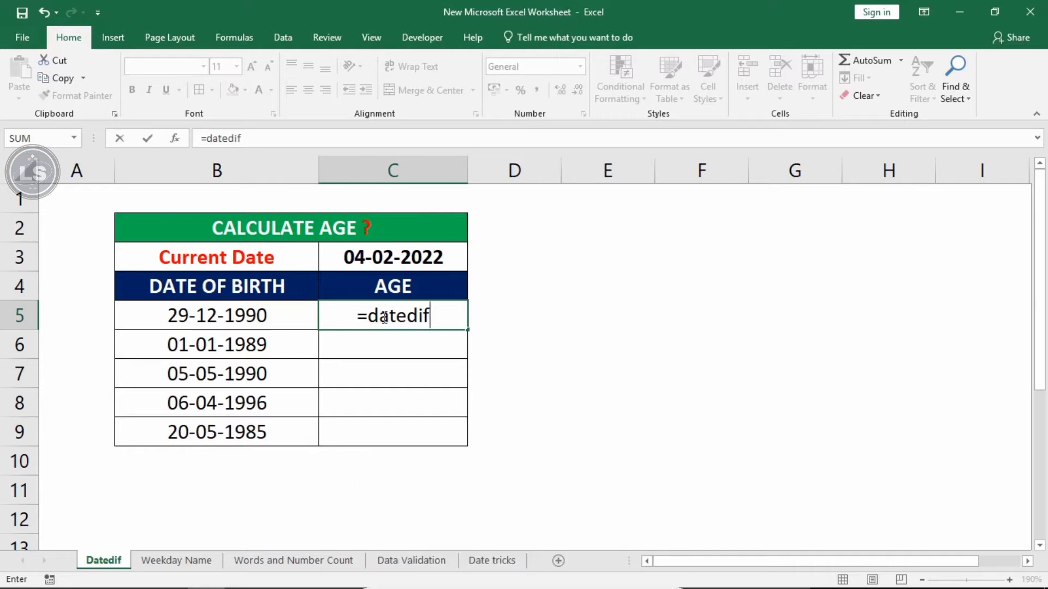
{"action": "type", "text": "("}
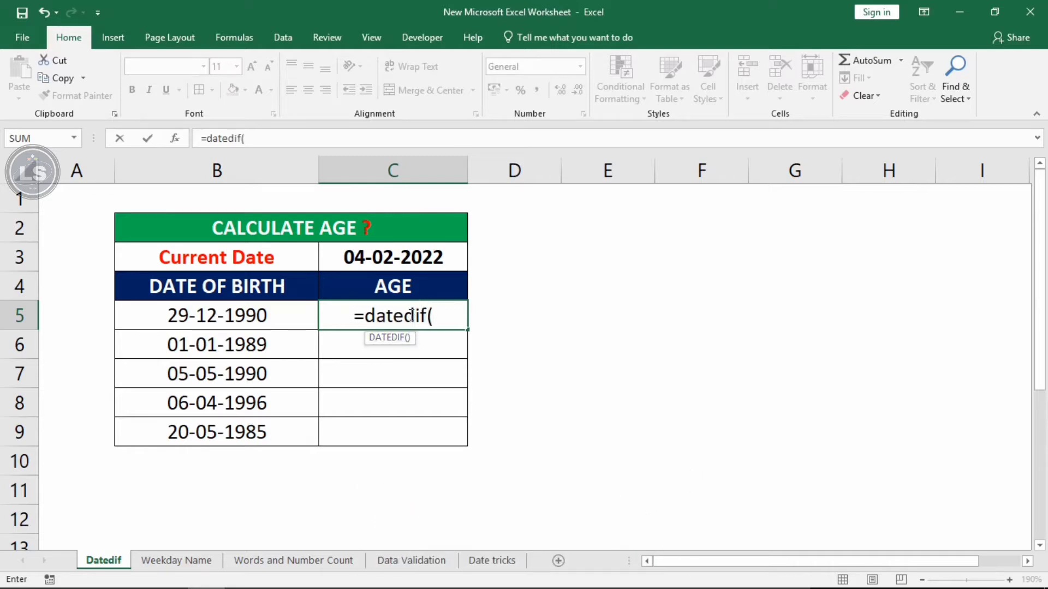
{"action": "left_click", "coordinate": [257, 312]}
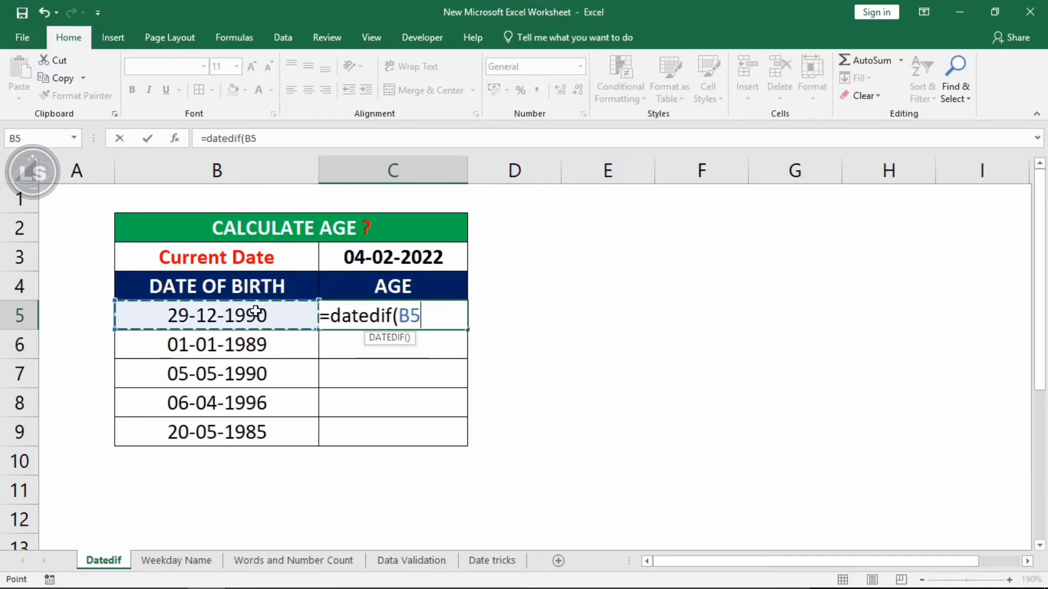
{"action": "type", "text": ","}
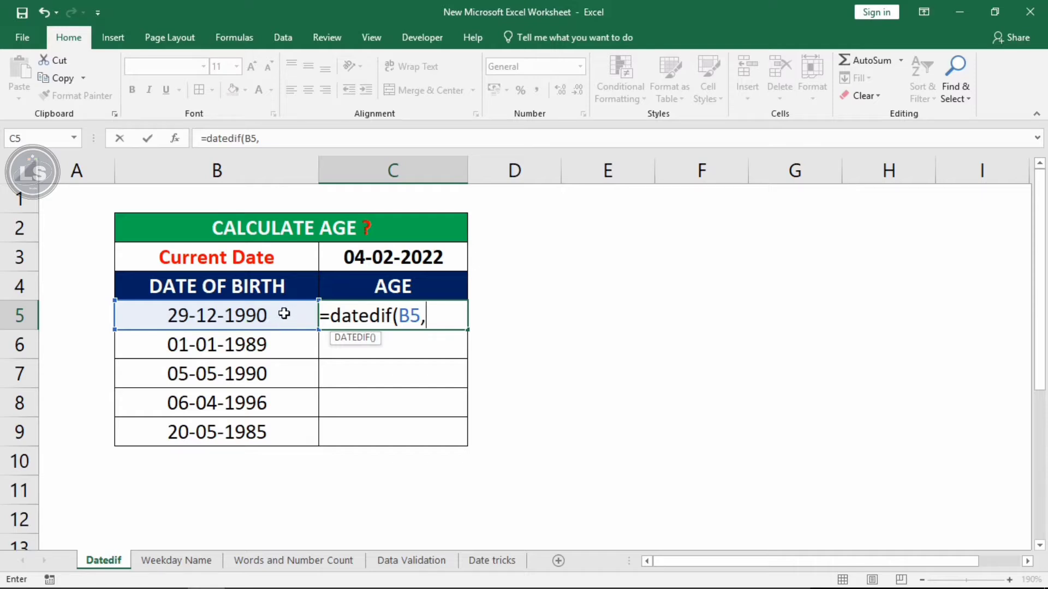
Complete the C5 formula with the absolute reference $C$3 as end date and "y" as the unit.
{"action": "left_click", "coordinate": [390, 258]}
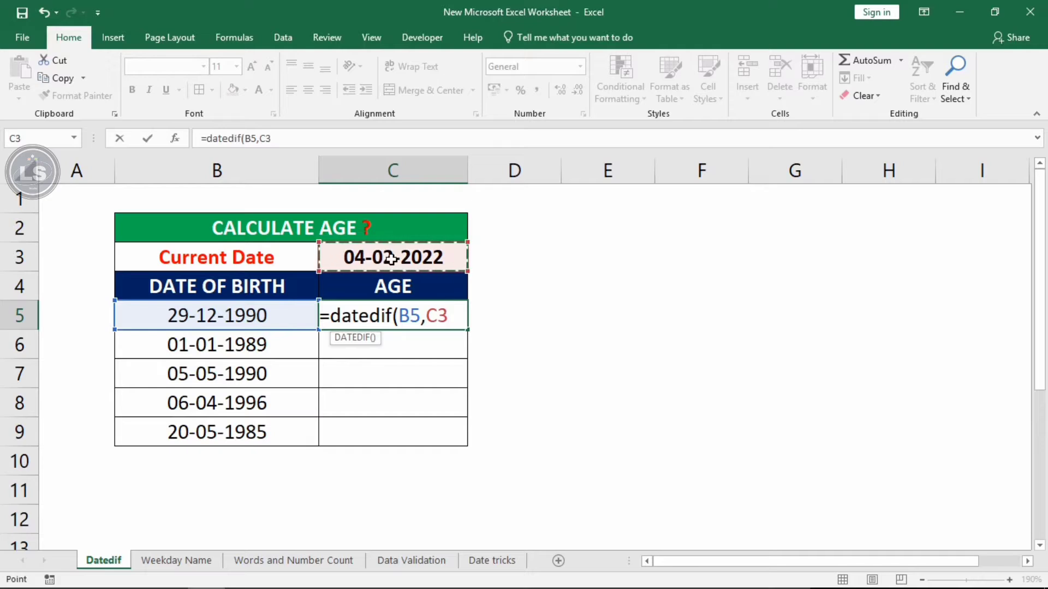
{"action": "key", "text": "F4"}
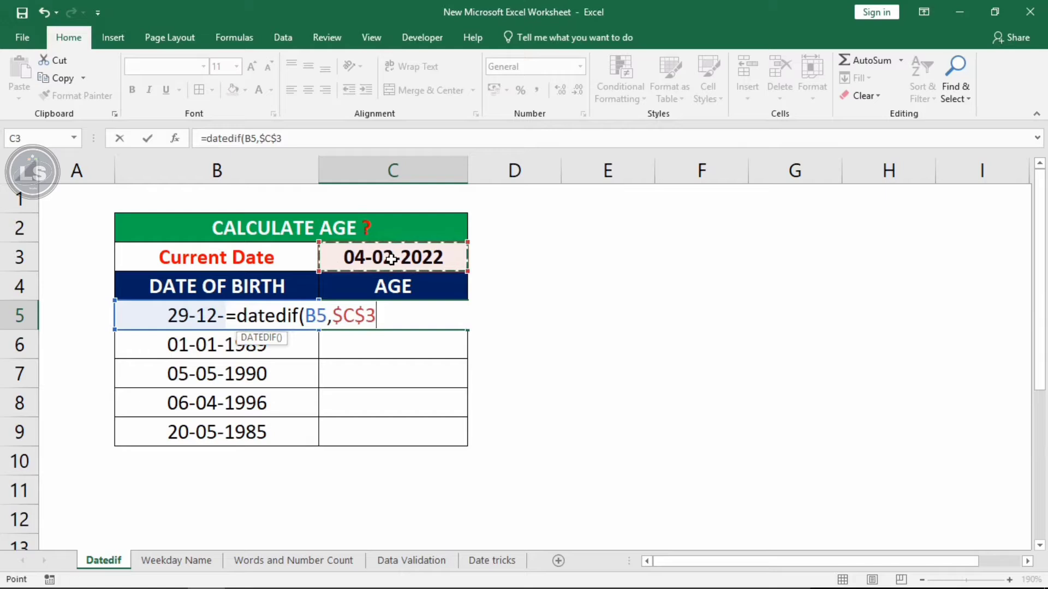
{"action": "type", "text": ",\"y"}
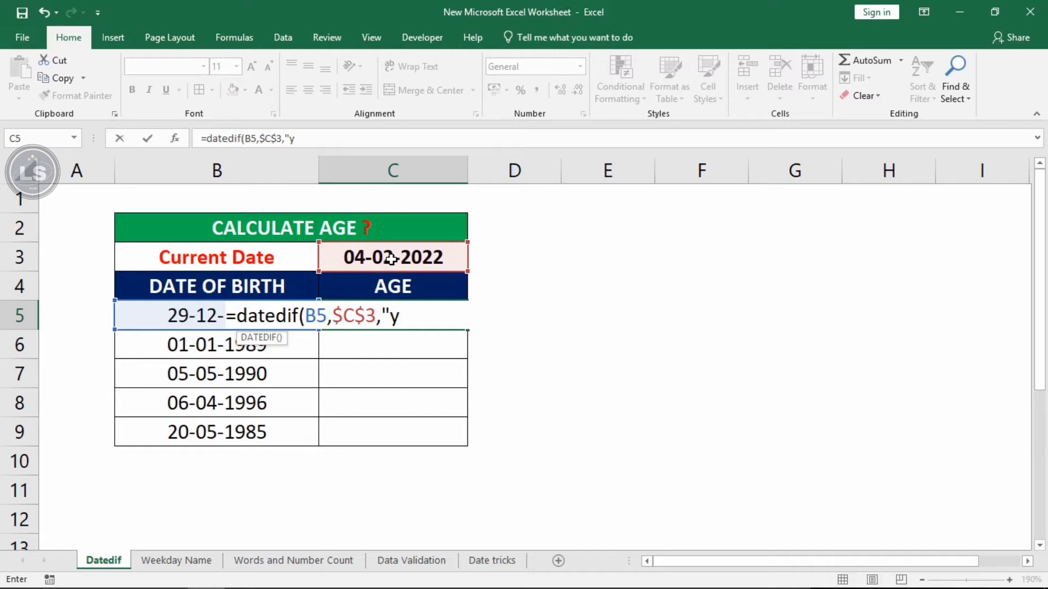
{"action": "type", "text": "\")"}
{"action": "key", "text": "Return"}
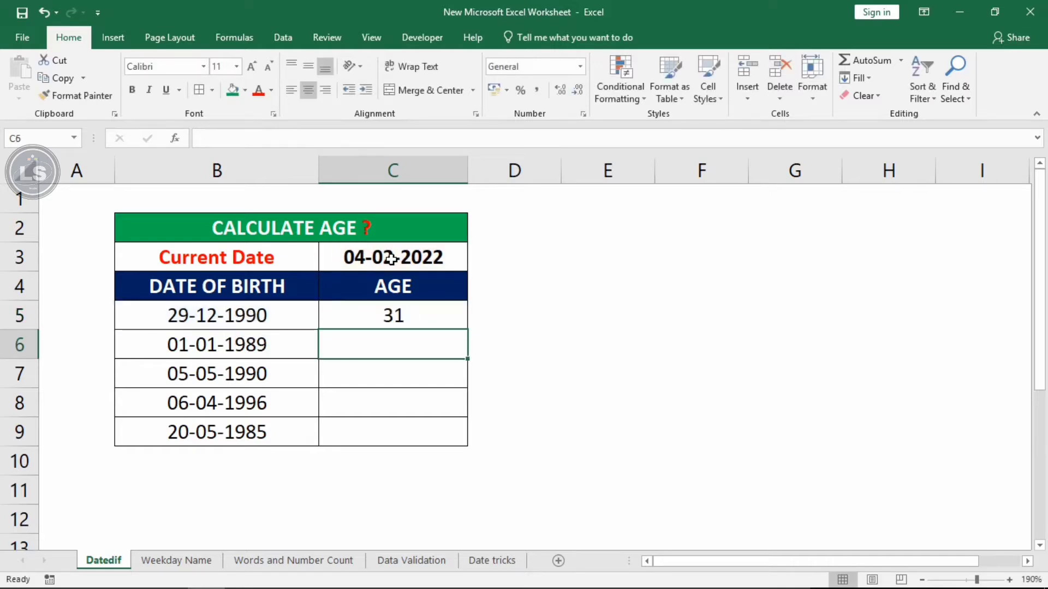
Copy the age formula from C5 down to C9 and review its arguments in C5.
{"action": "left_click", "coordinate": [442, 319]}
{"action": "left_click_drag", "start_coordinate": [468, 329], "coordinate": [467, 443]}
{"action": "left_click", "coordinate": [442, 321]}
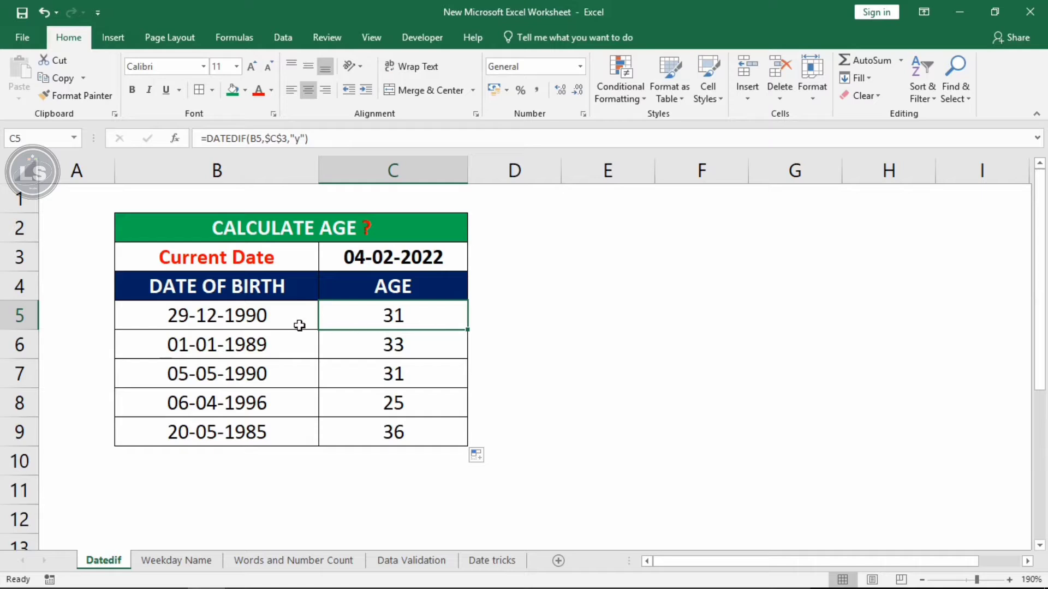
{"action": "double_click", "coordinate": [351, 304]}
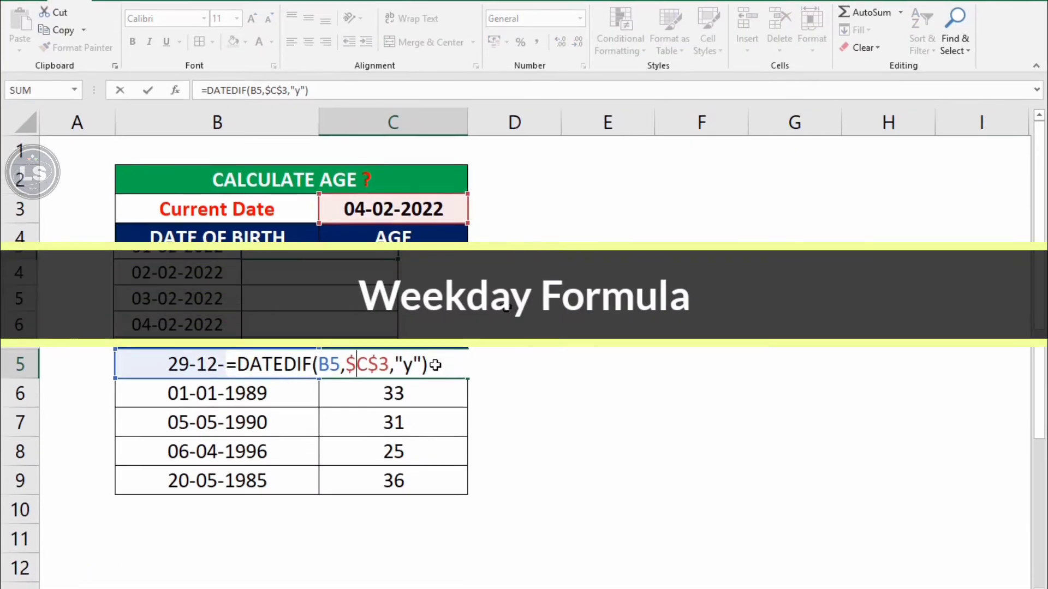
{"action": "key", "text": "Return"}
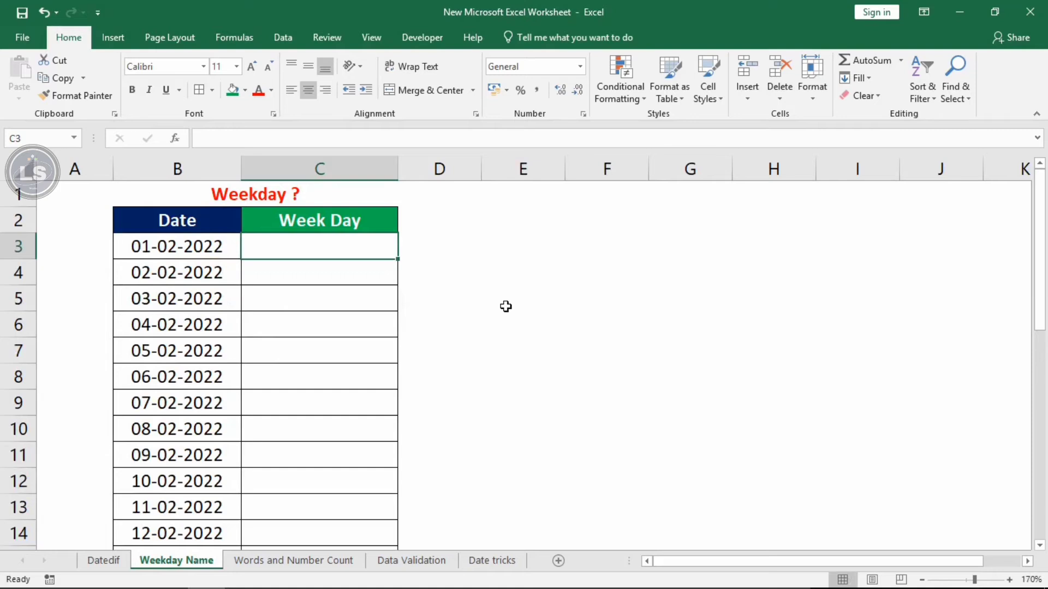
Enter =TEXT(B3,"dddd") in cell C3 of the Weekday Name sheet to get the full weekday name.
{"action": "left_click", "coordinate": [210, 248]}
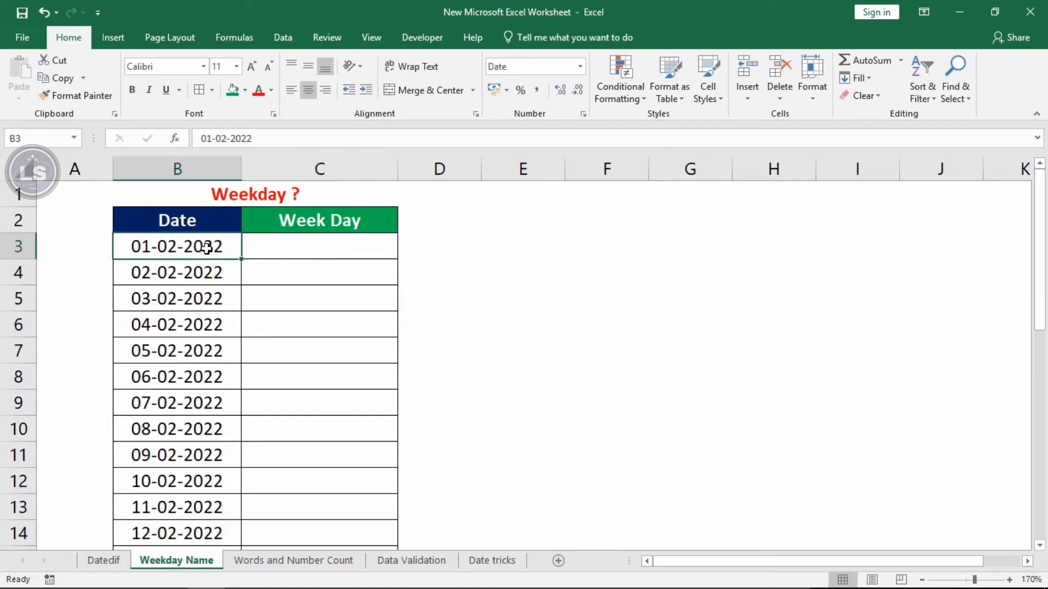
{"action": "left_click", "coordinate": [277, 235]}
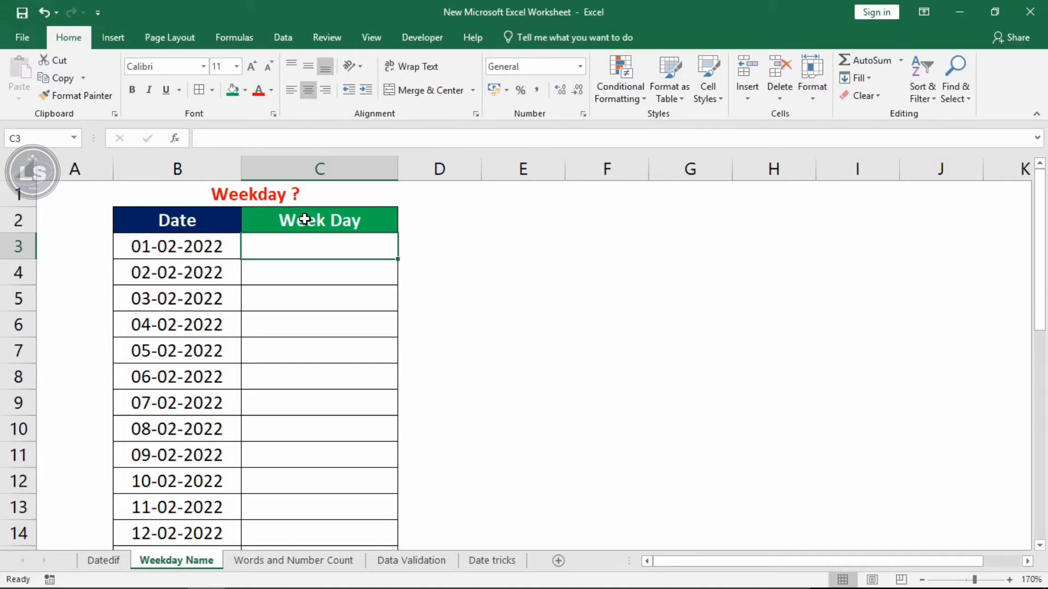
{"action": "left_click", "coordinate": [200, 248]}
{"action": "left_click", "coordinate": [293, 244]}
{"action": "type", "text": "=text"}
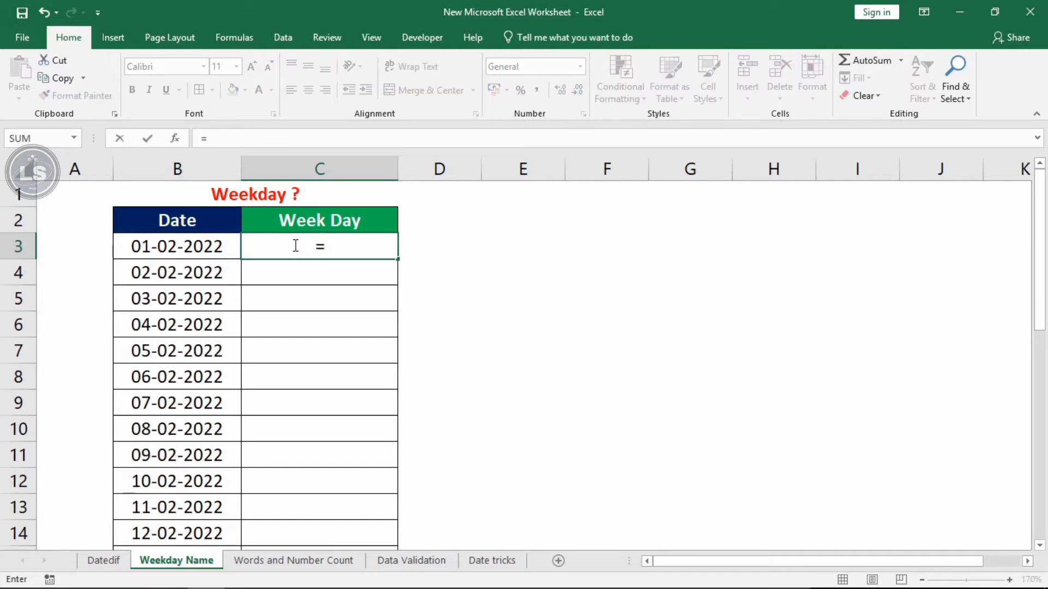
{"action": "key", "text": "Tab"}
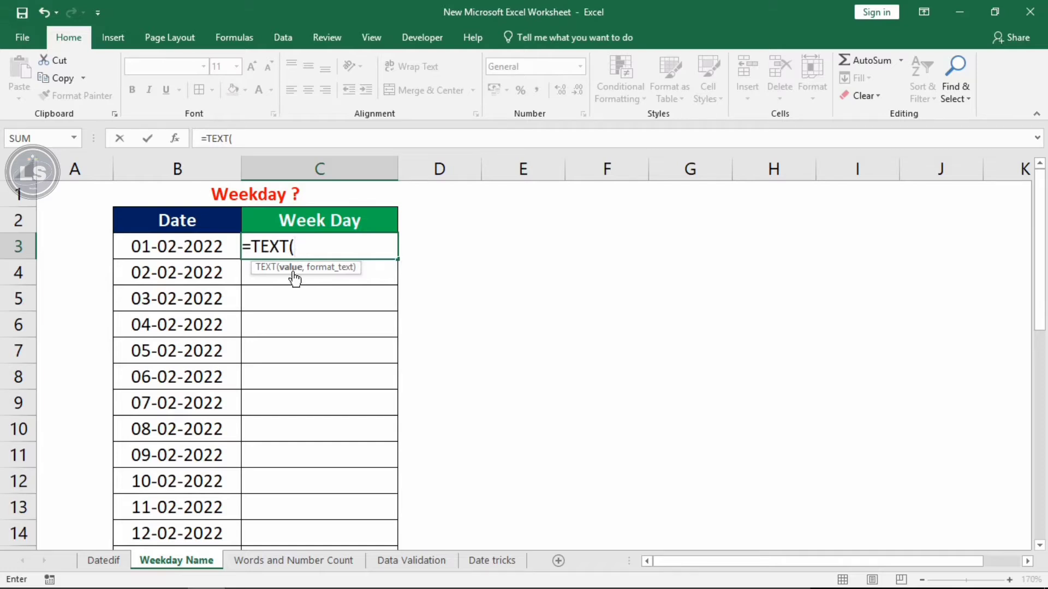
{"action": "left_click", "coordinate": [202, 247]}
{"action": "type", "text": ","}
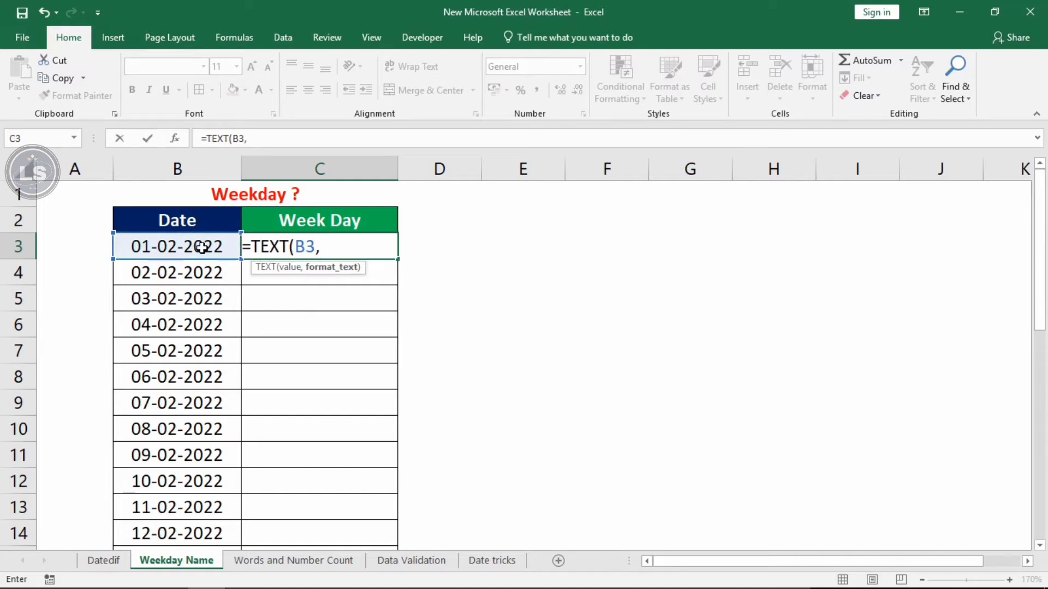
{"action": "type", "text": "\""}
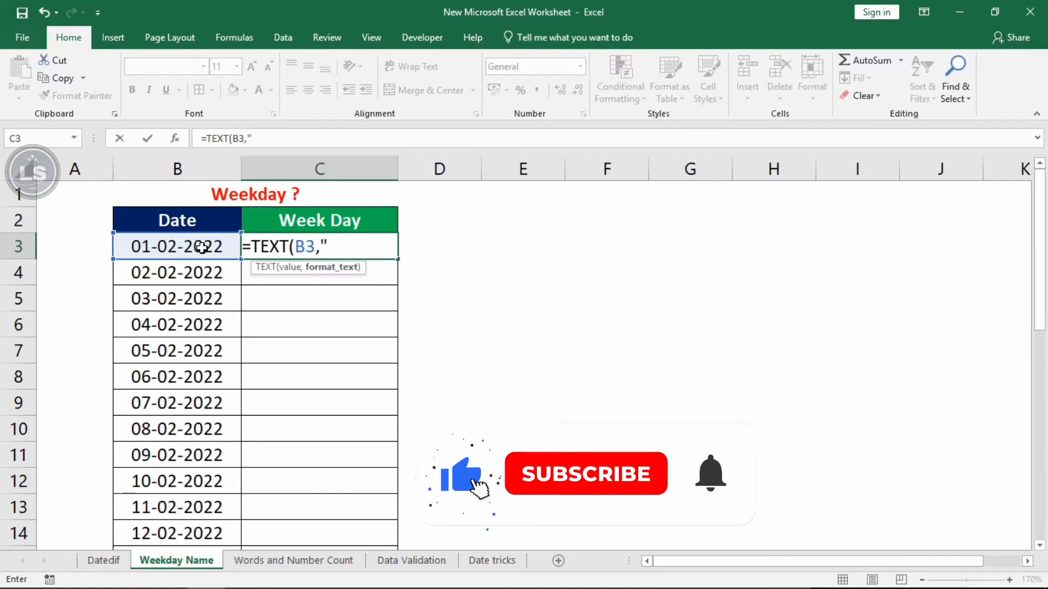
{"action": "type", "text": "dd"}
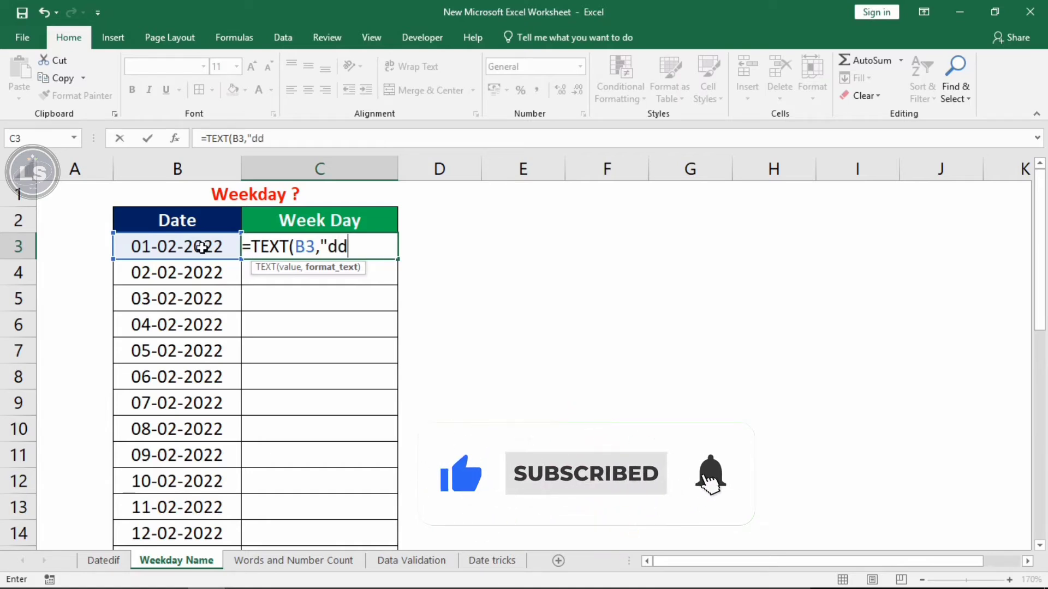
{"action": "type", "text": "dd\")"}
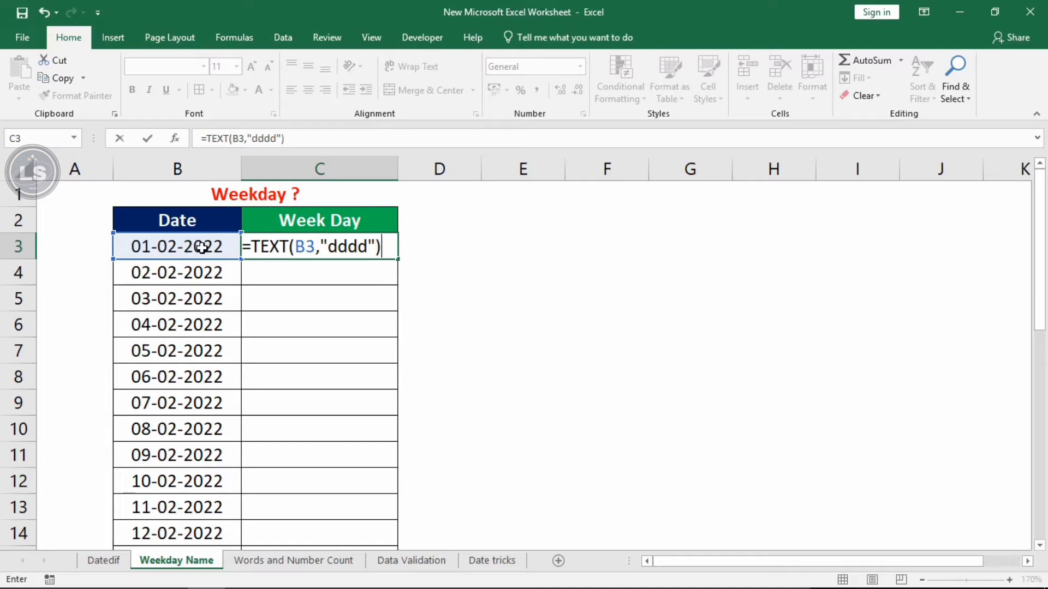
{"action": "key", "text": "Return"}
Copy the full-weekday formula from C3 down the Week Day column and check the first rows.
{"action": "left_click", "coordinate": [309, 244]}
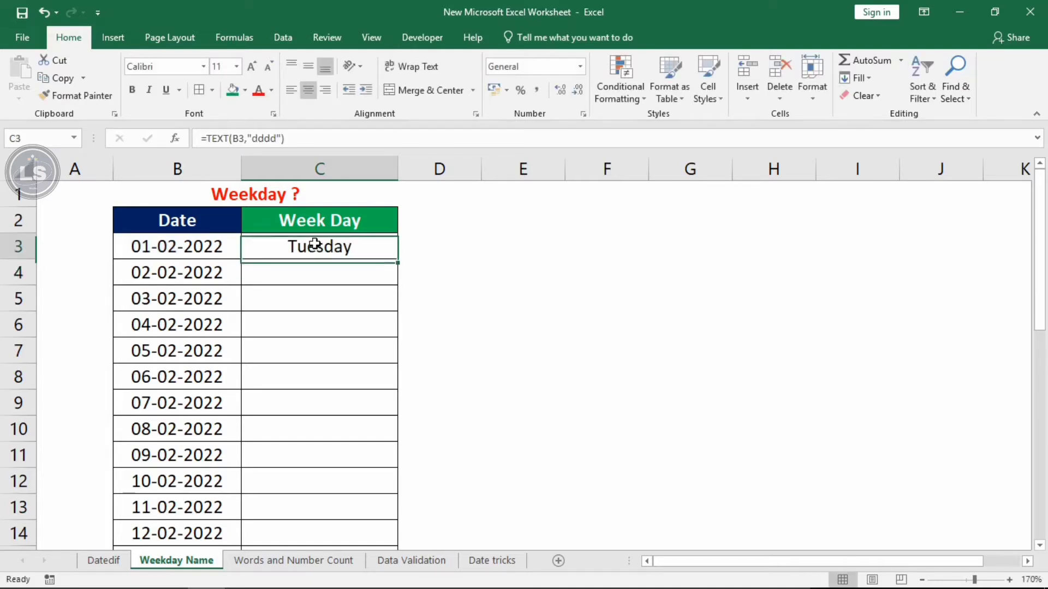
{"action": "double_click", "coordinate": [397, 259]}
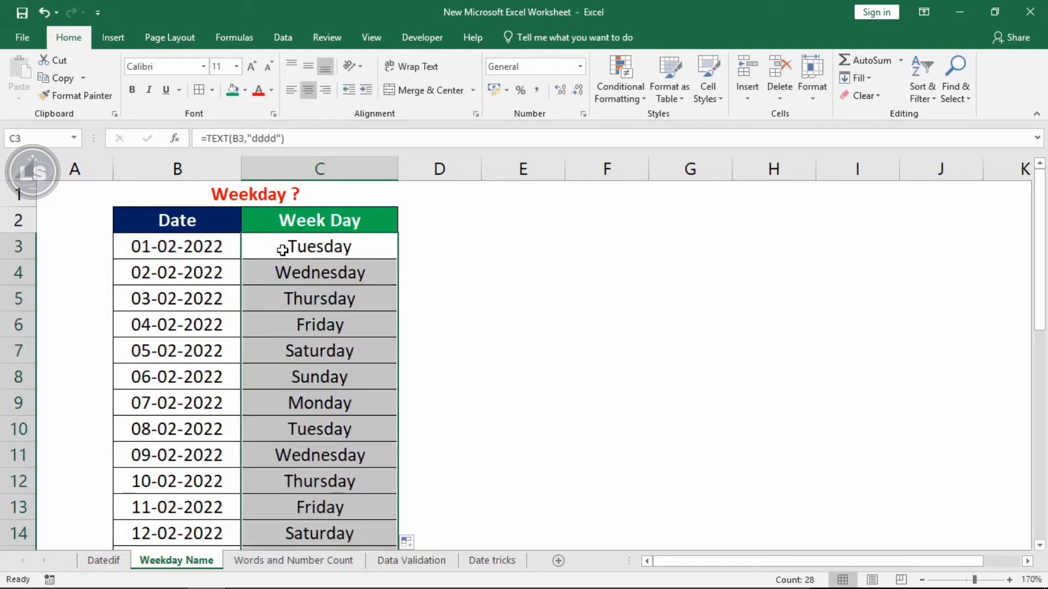
{"action": "left_click", "coordinate": [215, 248]}
{"action": "left_click", "coordinate": [299, 248]}
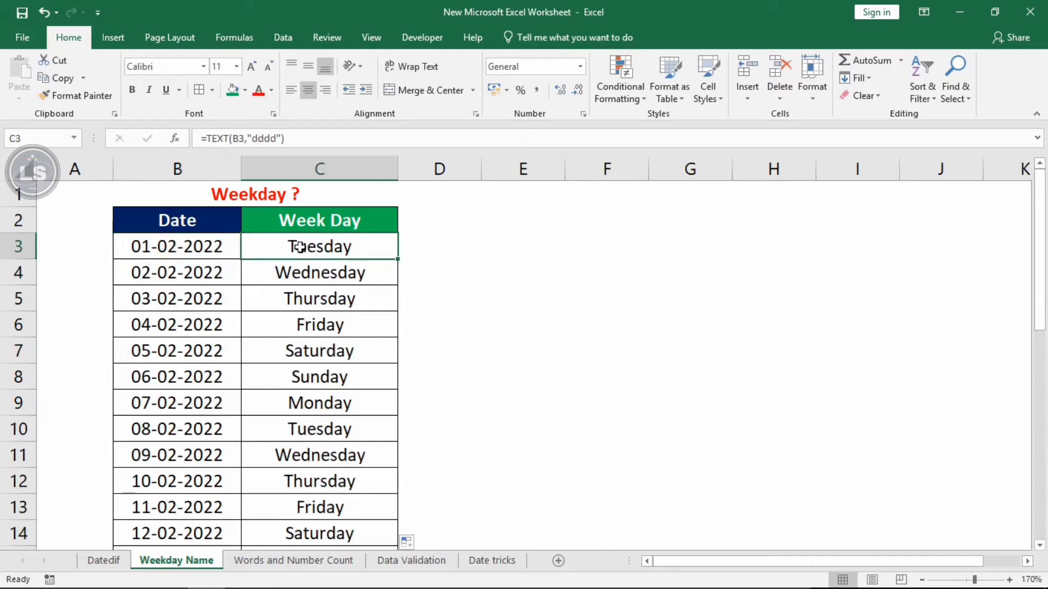
{"action": "left_click", "coordinate": [304, 277]}
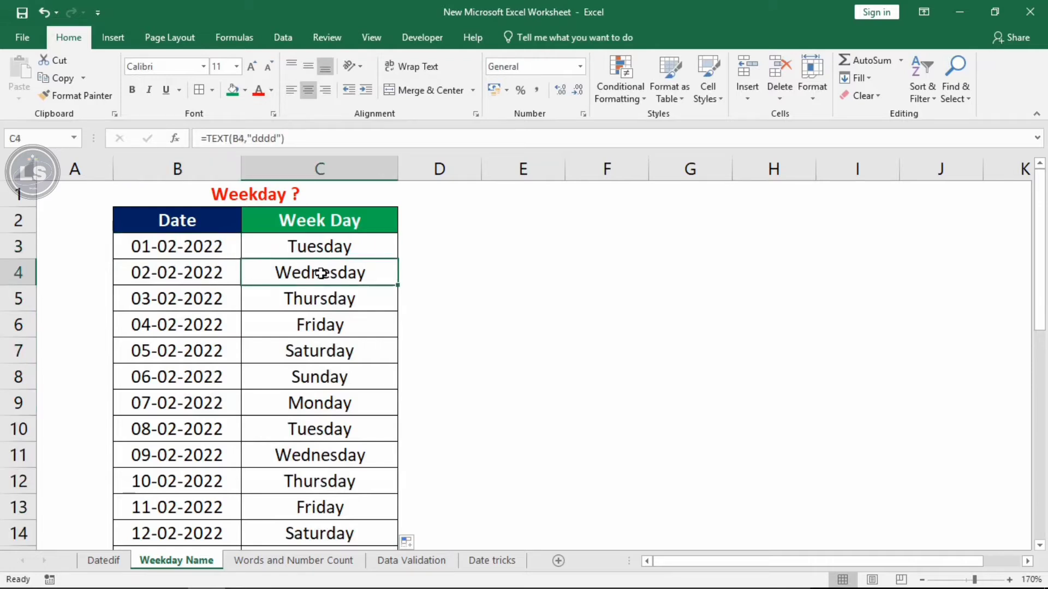
{"action": "left_click", "coordinate": [334, 246]}
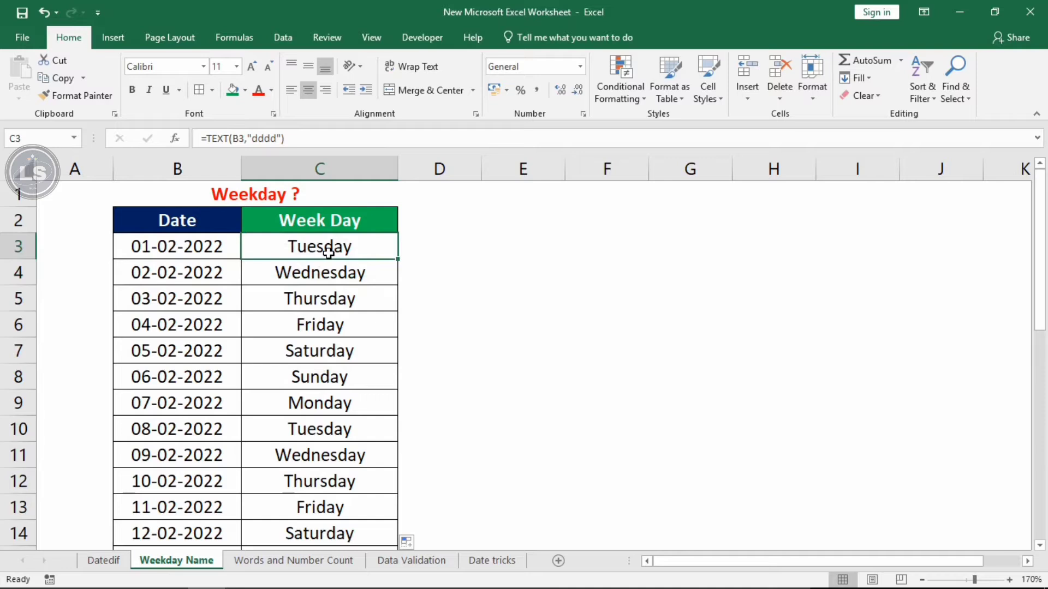
Change the format text in the C3 formula to "ddd" for abbreviated weekday names.
{"action": "double_click", "coordinate": [330, 251]}
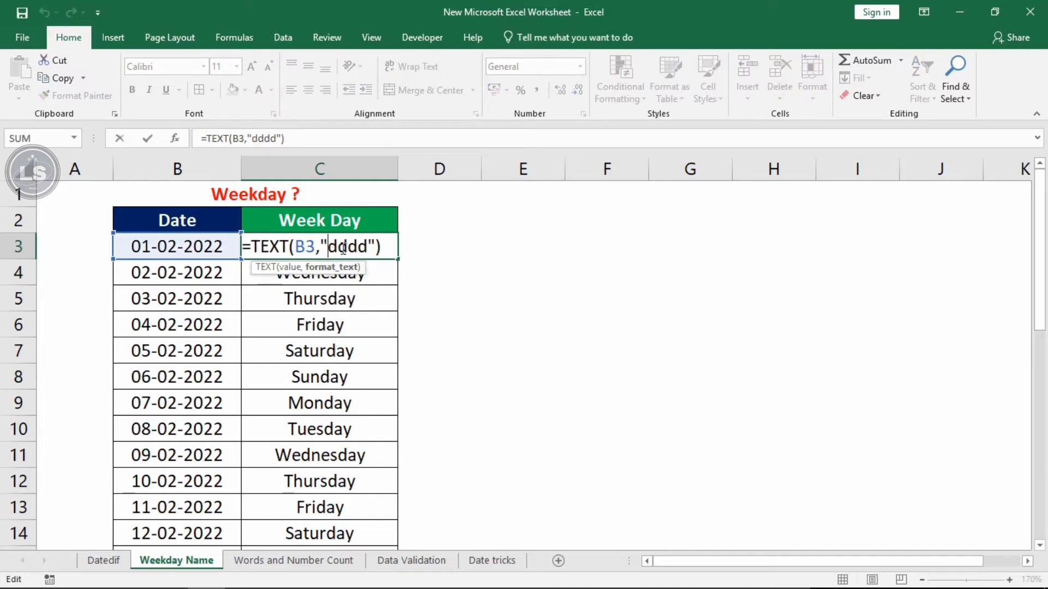
{"action": "left_click", "coordinate": [349, 249]}
{"action": "key", "text": "Right"}
{"action": "key", "text": "BackSpace"}
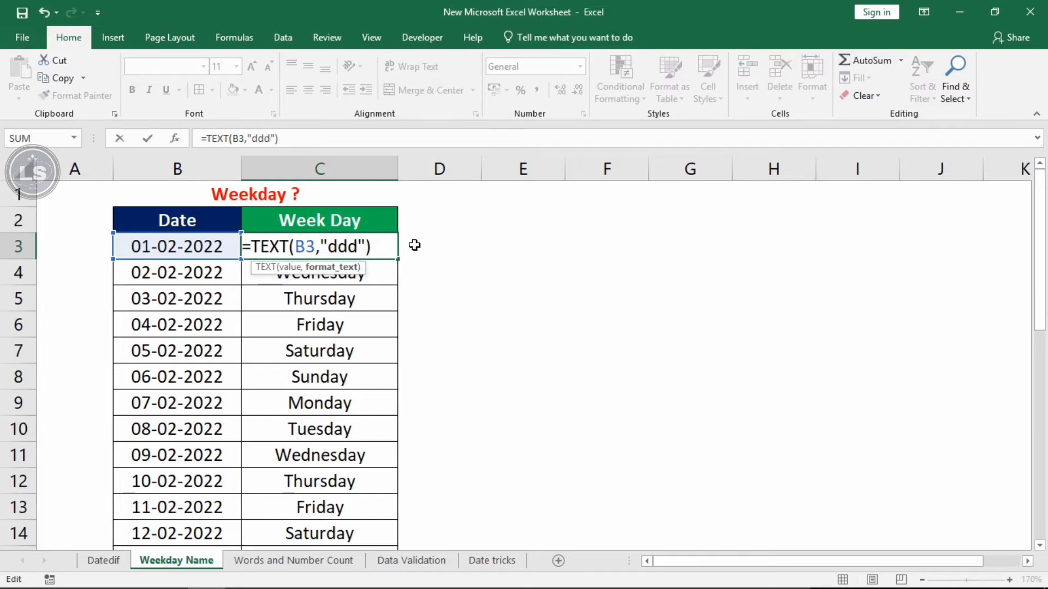
{"action": "key", "text": "Return"}
Copy the abbreviated-weekday formula from C3 down the Week Day column and review the formula in C3.
{"action": "left_click", "coordinate": [334, 244]}
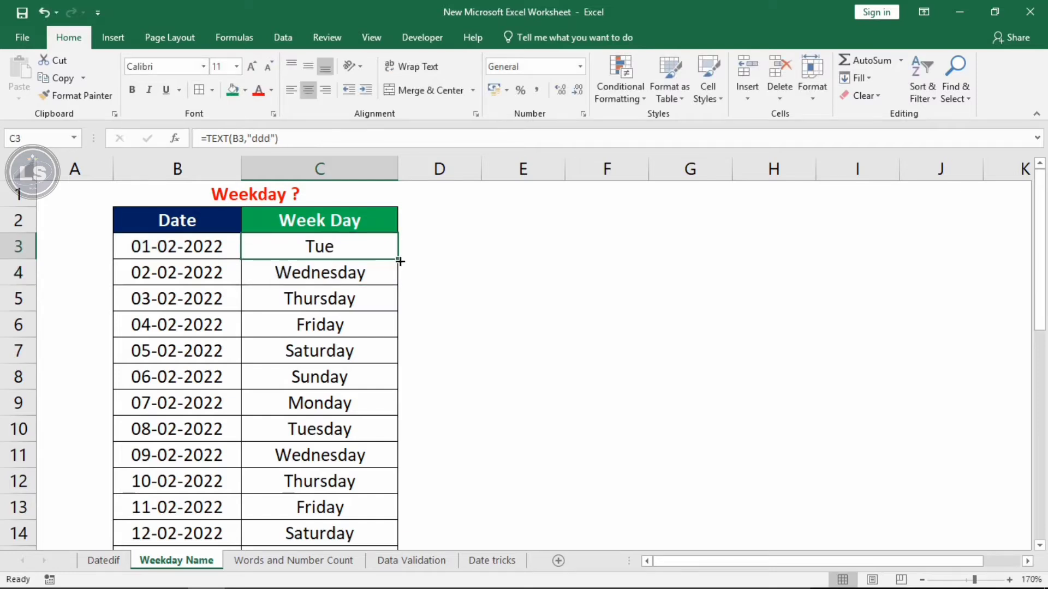
{"action": "double_click", "coordinate": [400, 261]}
{"action": "left_click", "coordinate": [358, 249]}
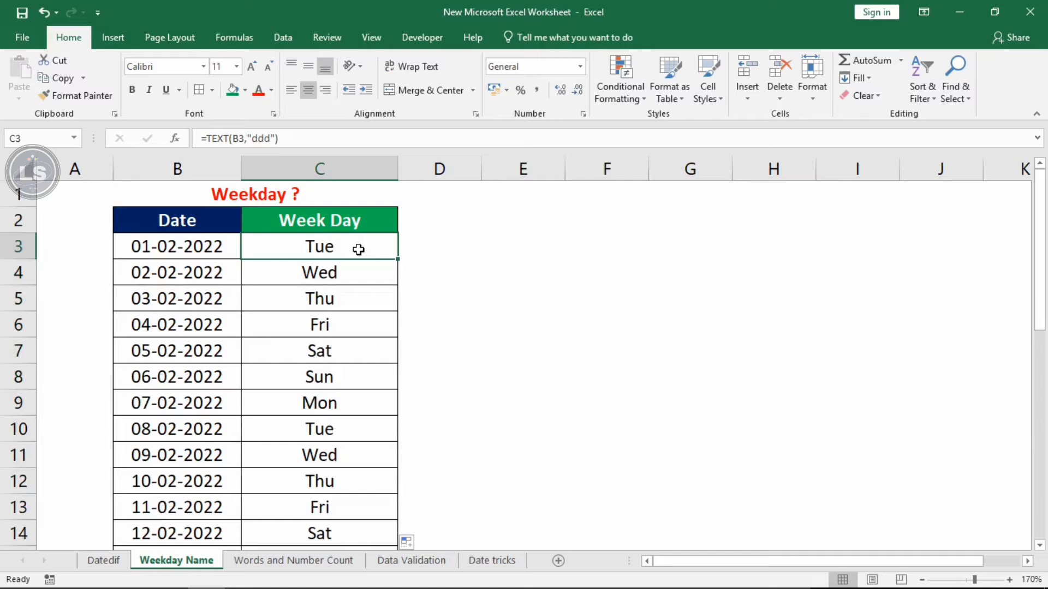
{"action": "double_click", "coordinate": [358, 249]}
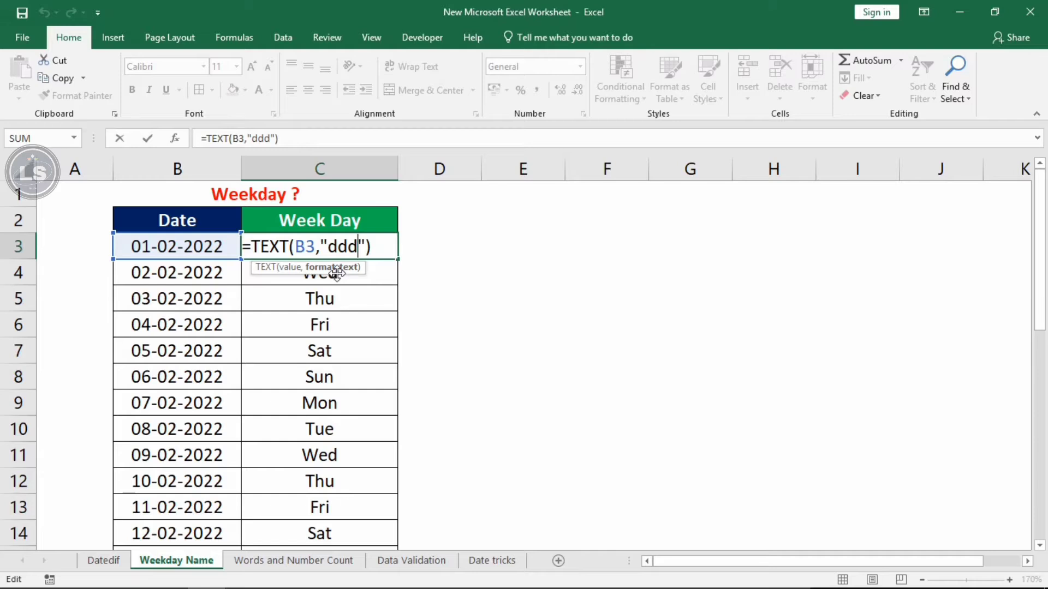
{"action": "key", "text": "Return"}
{"action": "left_click", "coordinate": [331, 255]}
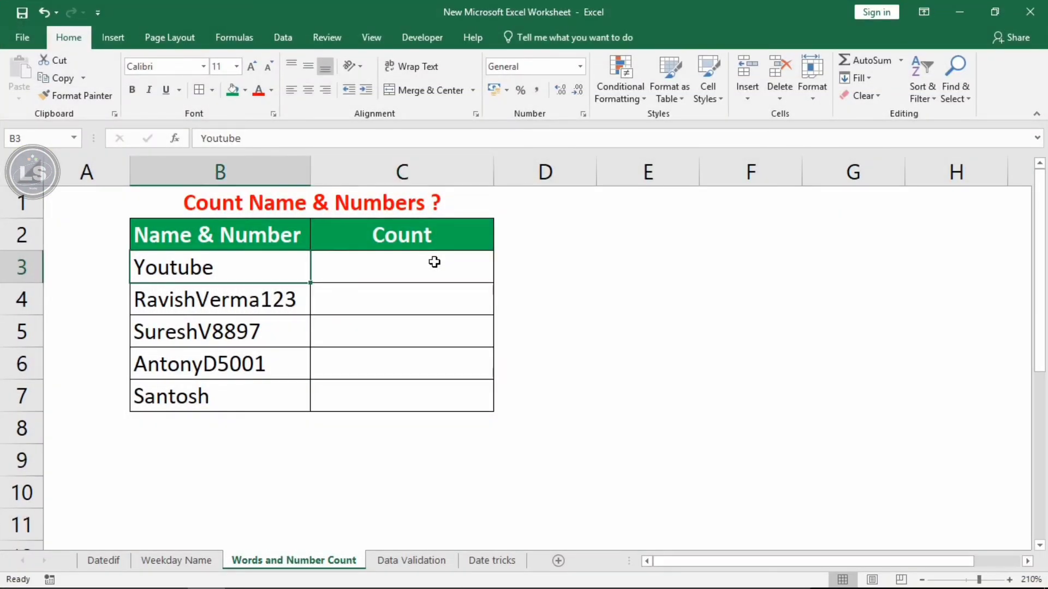
Enter =LEN(B3) in cell C3 of the Words and Number Count sheet to count the characters in B3.
{"action": "left_click", "coordinate": [434, 262]}
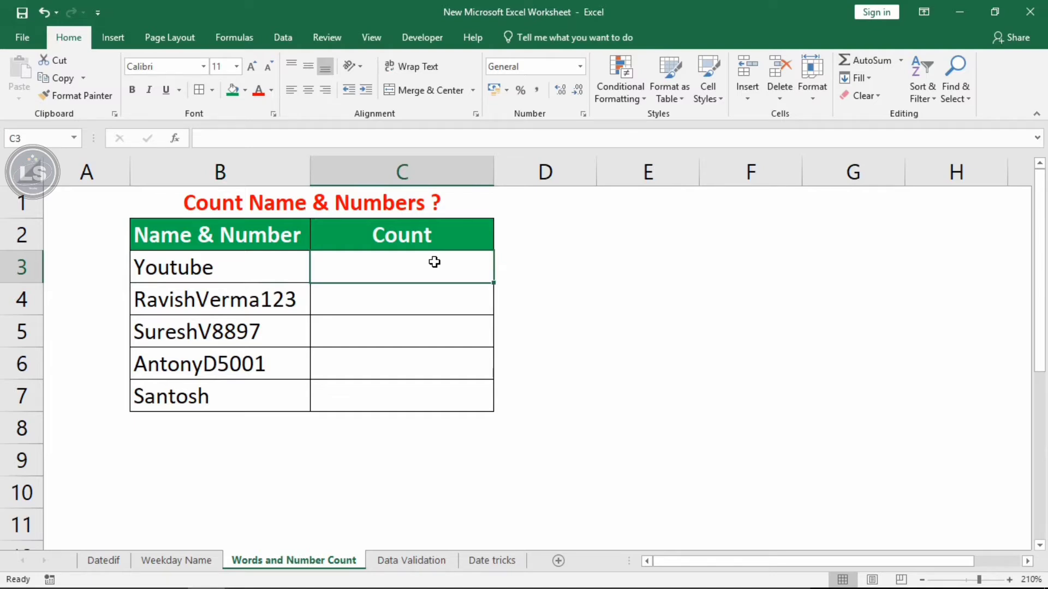
{"action": "key", "text": "Left"}
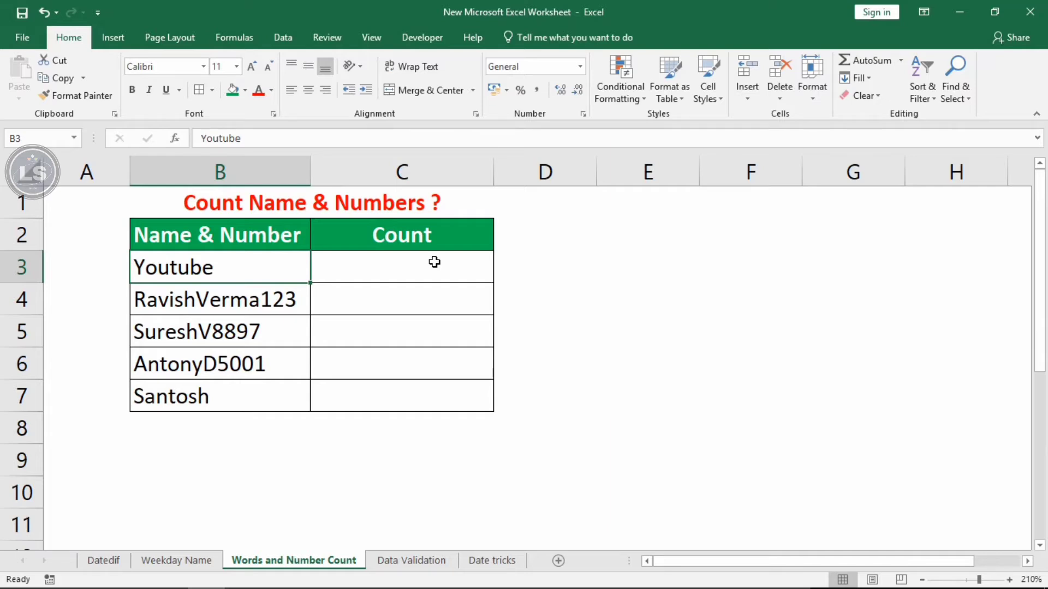
{"action": "left_click", "coordinate": [434, 262]}
{"action": "type", "text": "="}
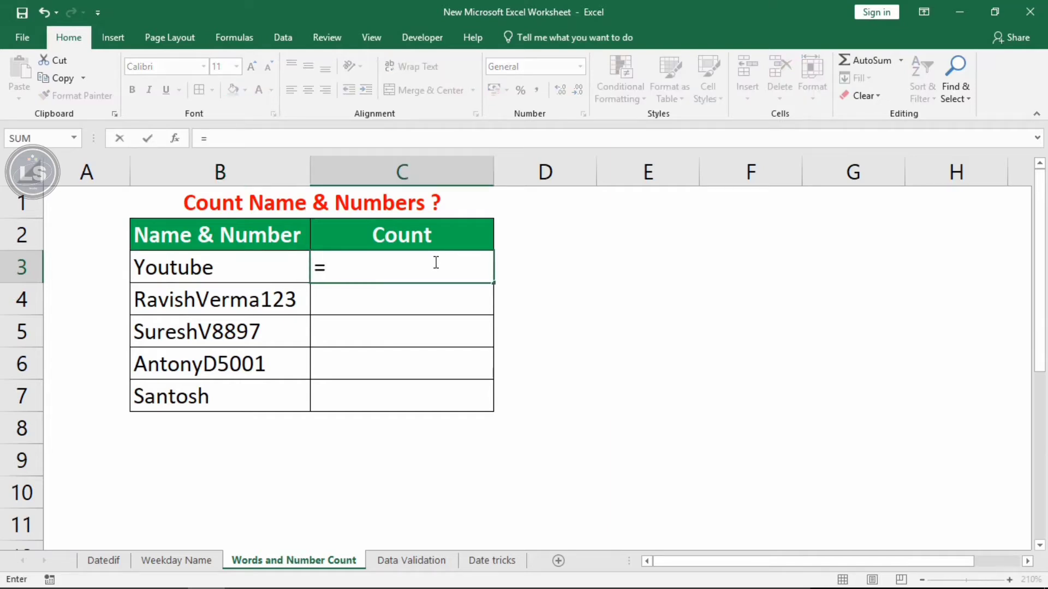
{"action": "key", "text": "BackSpace"}
{"action": "type", "text": "=len"}
{"action": "key", "text": "Tab"}
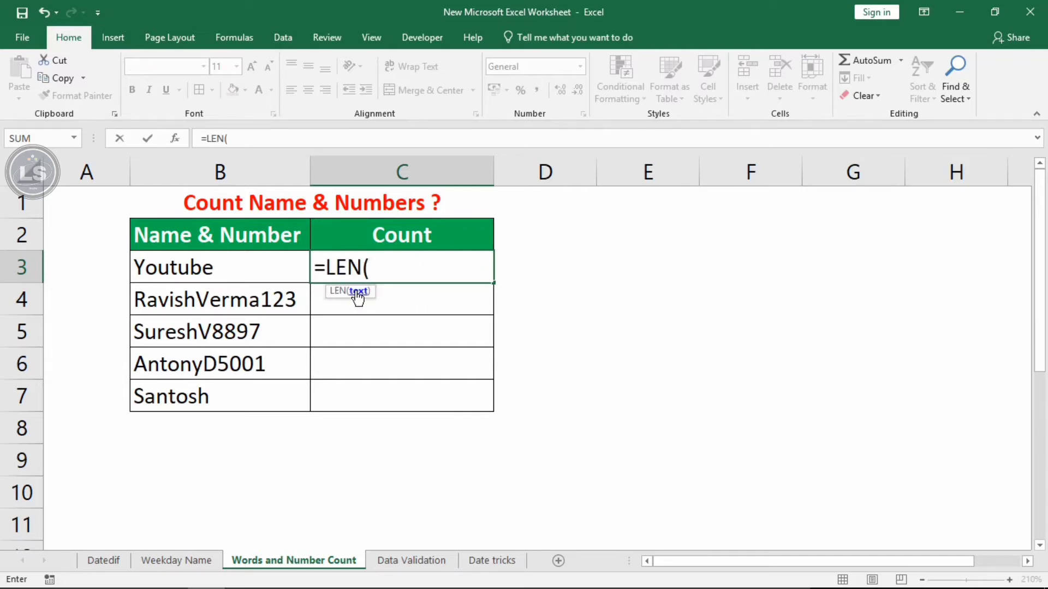
{"action": "left_click", "coordinate": [240, 268]}
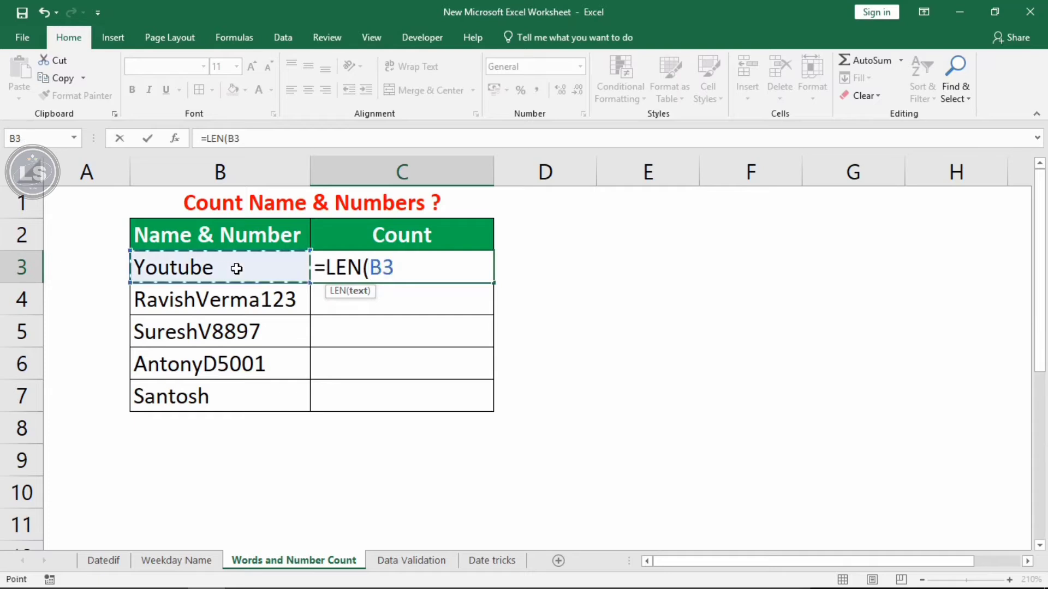
{"action": "type", "text": ")"}
{"action": "key", "text": "Return"}
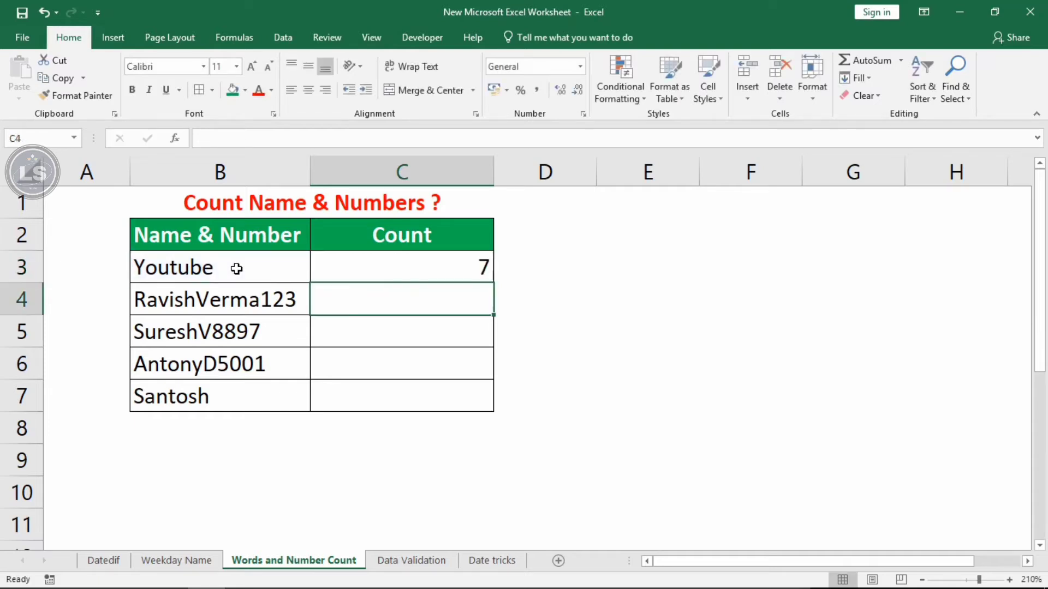
Copy the LEN formula from C3 down the Count column to C7.
{"action": "left_click", "coordinate": [420, 268]}
{"action": "double_click", "coordinate": [495, 283]}
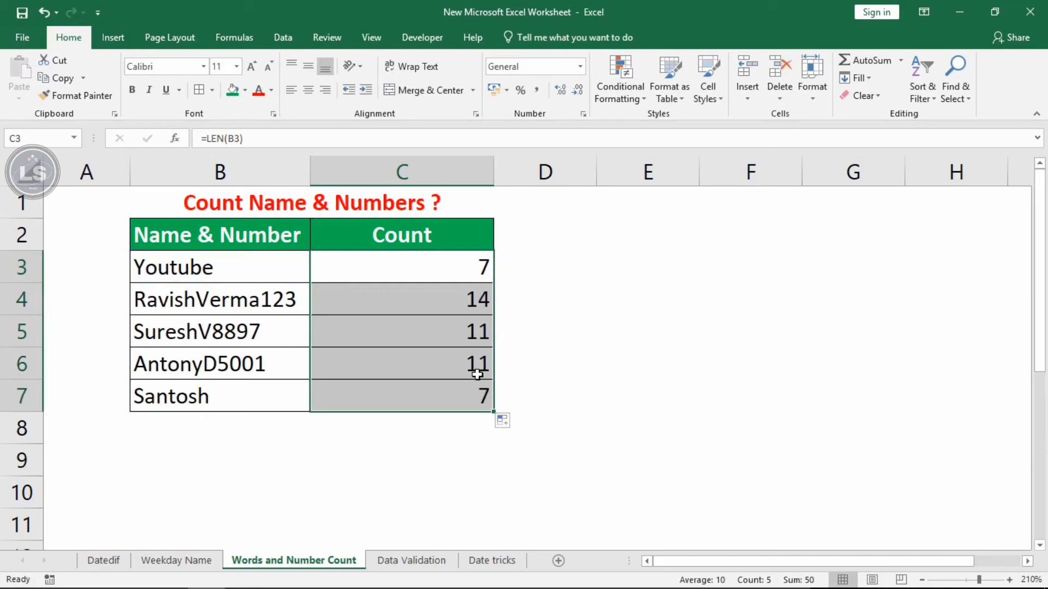
{"action": "left_click", "coordinate": [479, 398]}
Compare the entries in the Name & Number column with their character counts and review the formula in C3.
{"action": "left_click", "coordinate": [250, 268]}
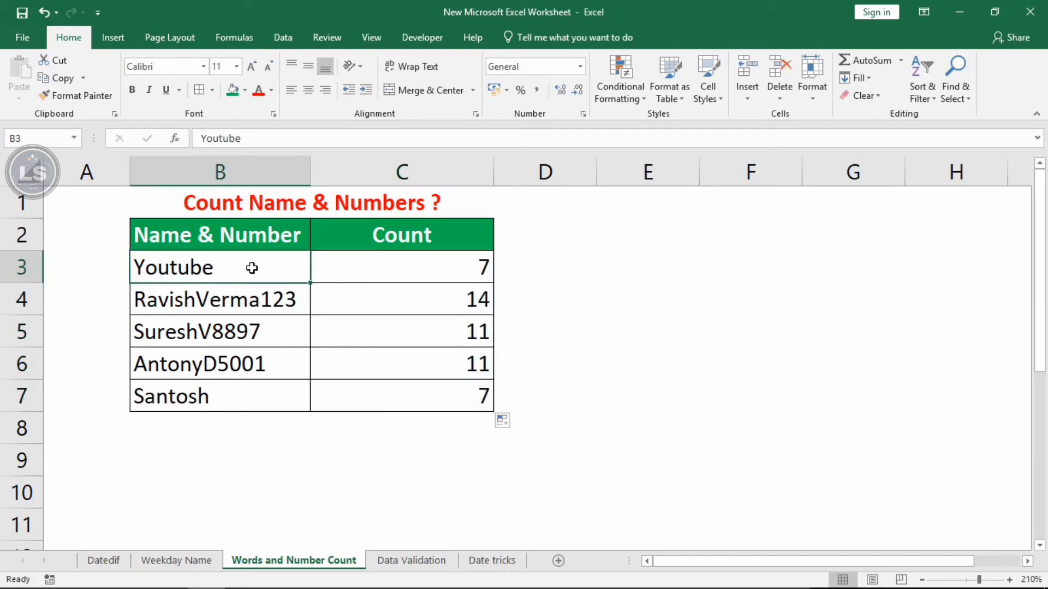
{"action": "left_click", "coordinate": [418, 270]}
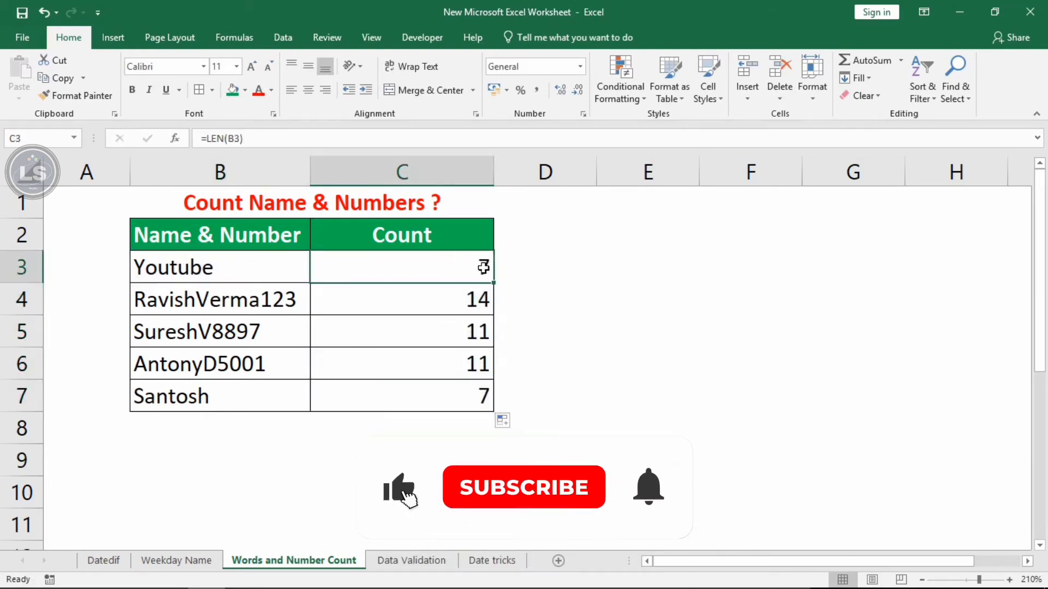
{"action": "left_click", "coordinate": [219, 304]}
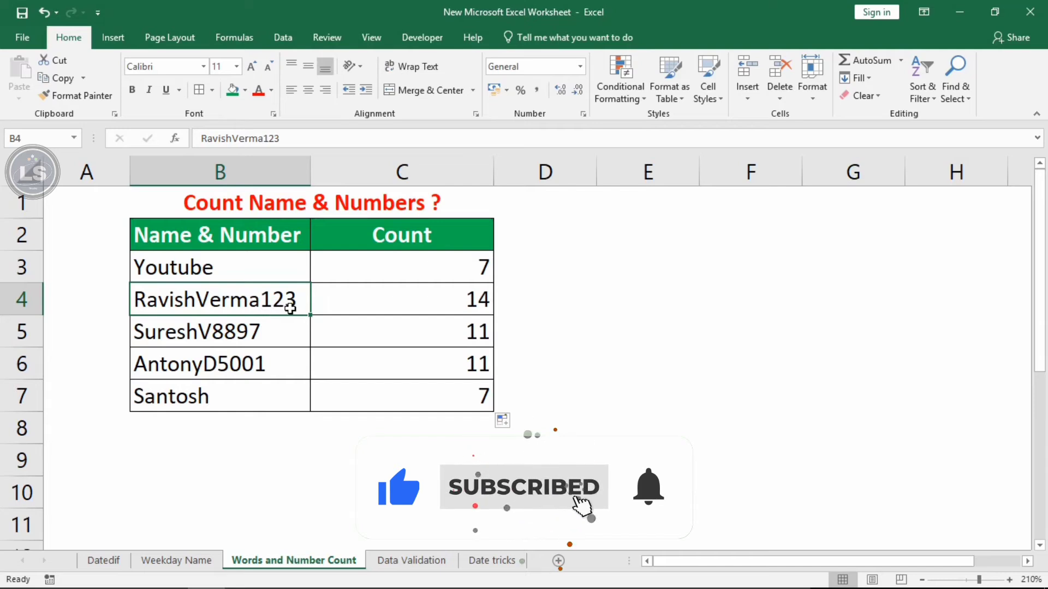
{"action": "left_click", "coordinate": [436, 298]}
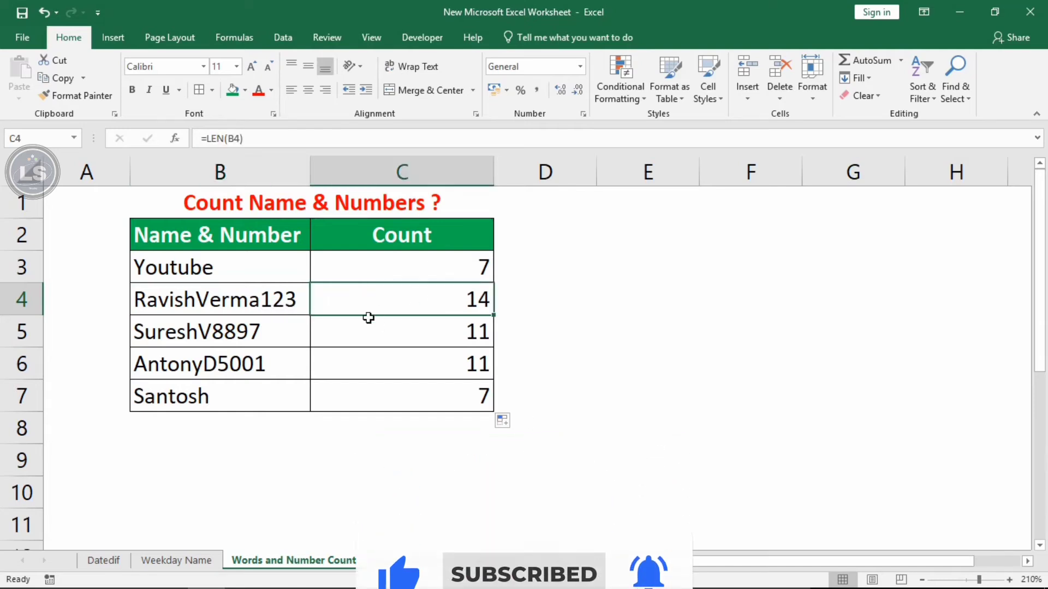
{"action": "left_click", "coordinate": [277, 376]}
{"action": "left_click", "coordinate": [402, 330]}
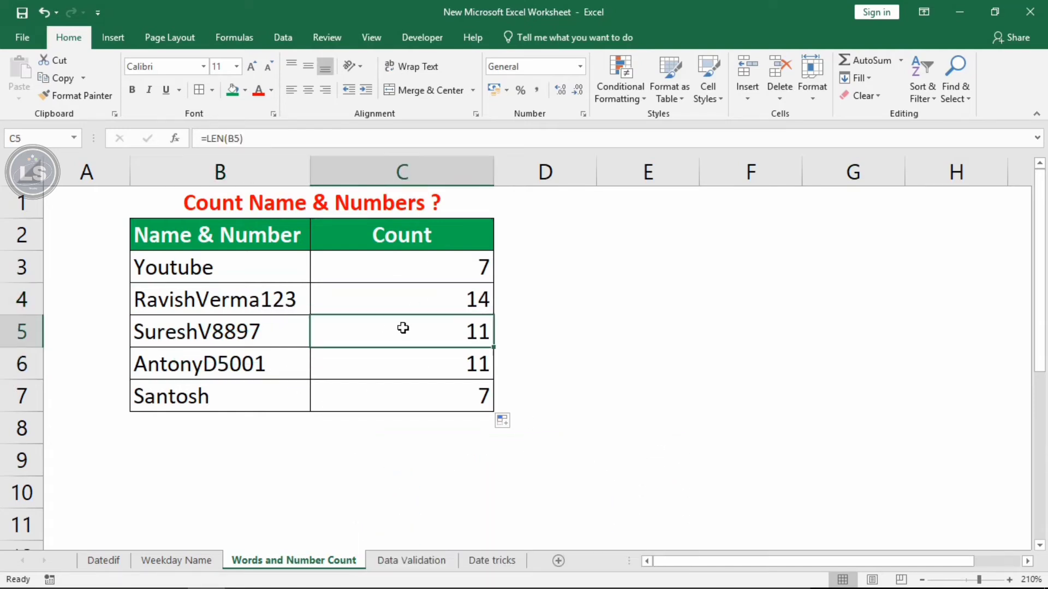
{"action": "left_click", "coordinate": [418, 274]}
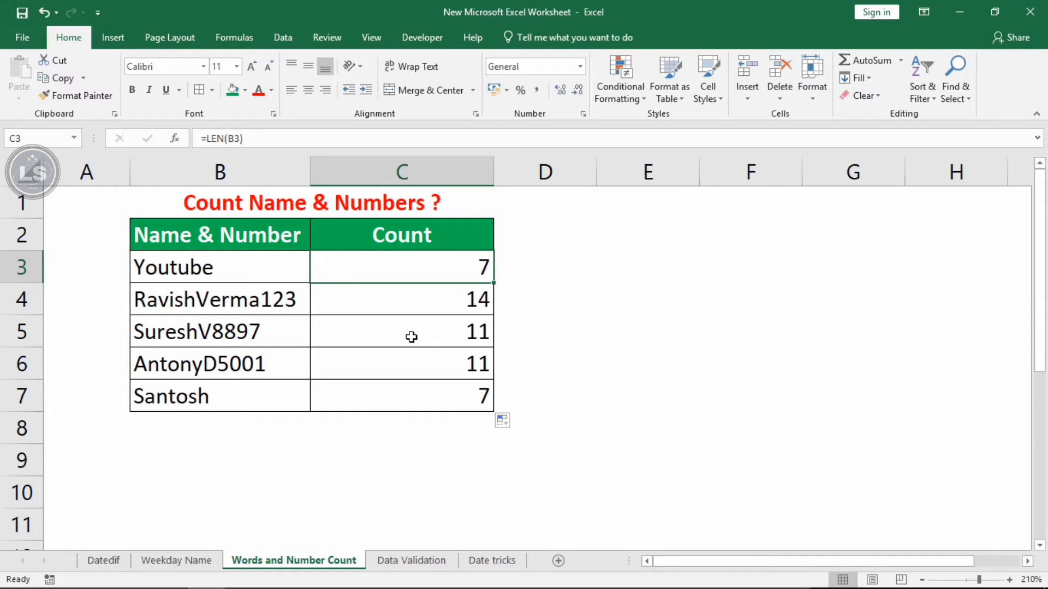
{"action": "double_click", "coordinate": [424, 273]}
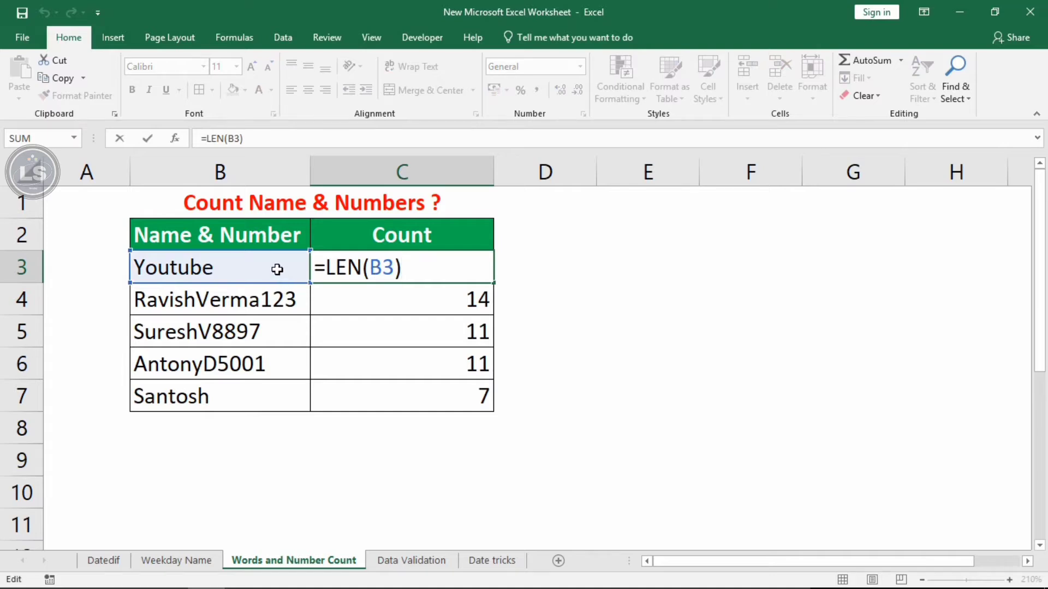
{"action": "key", "text": "Return"}
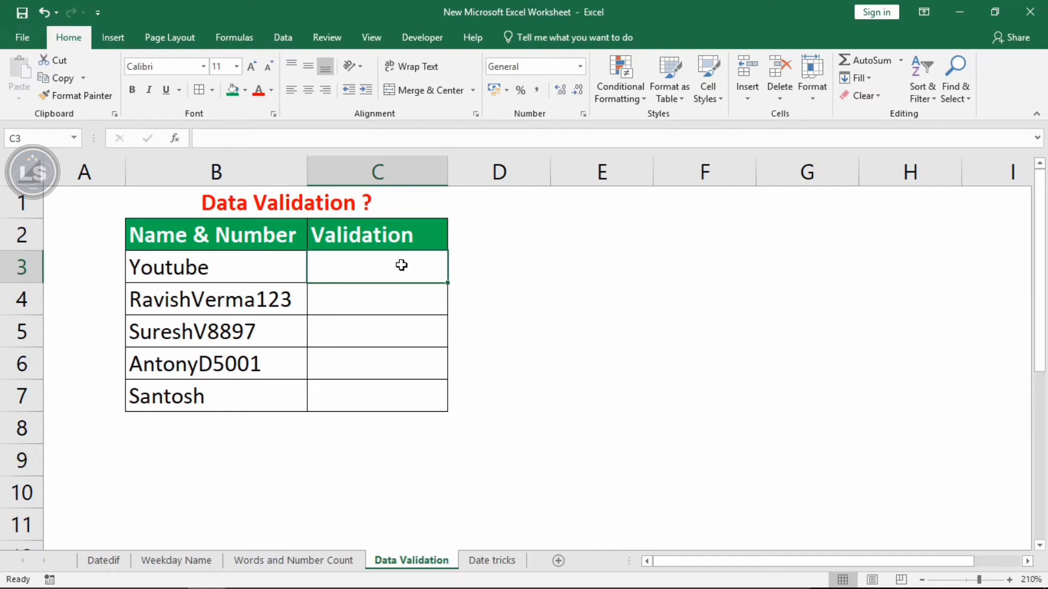
{"action": "left_click", "coordinate": [466, 254]}
{"action": "left_click", "coordinate": [409, 259]}
{"action": "left_click_drag", "start_coordinate": [404, 273], "coordinate": [421, 398]}
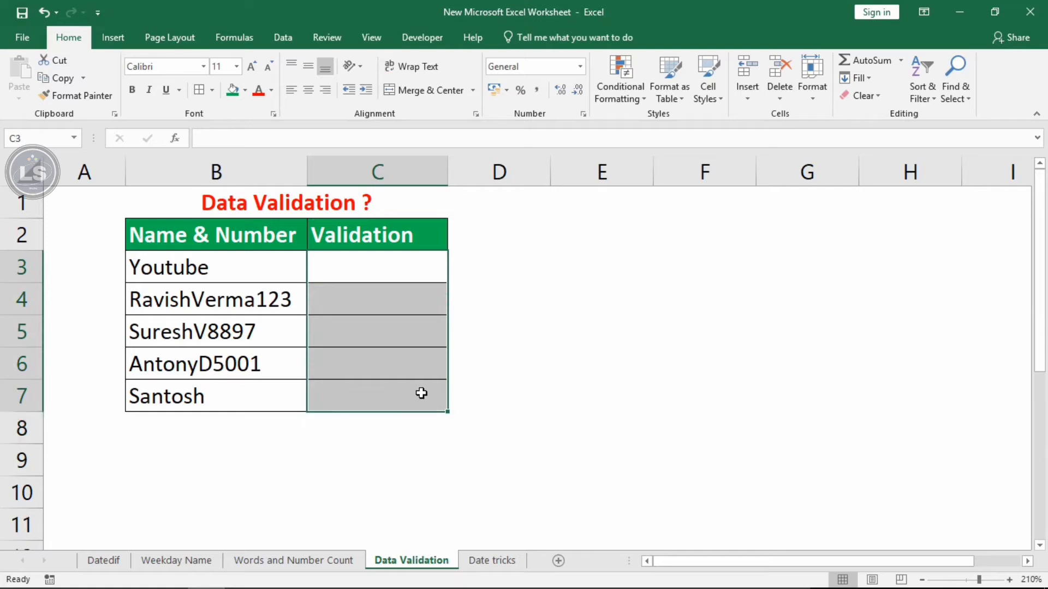
{"action": "left_click", "coordinate": [416, 262]}
{"action": "left_click_drag", "start_coordinate": [417, 261], "coordinate": [413, 407]}
{"action": "left_click", "coordinate": [407, 269]}
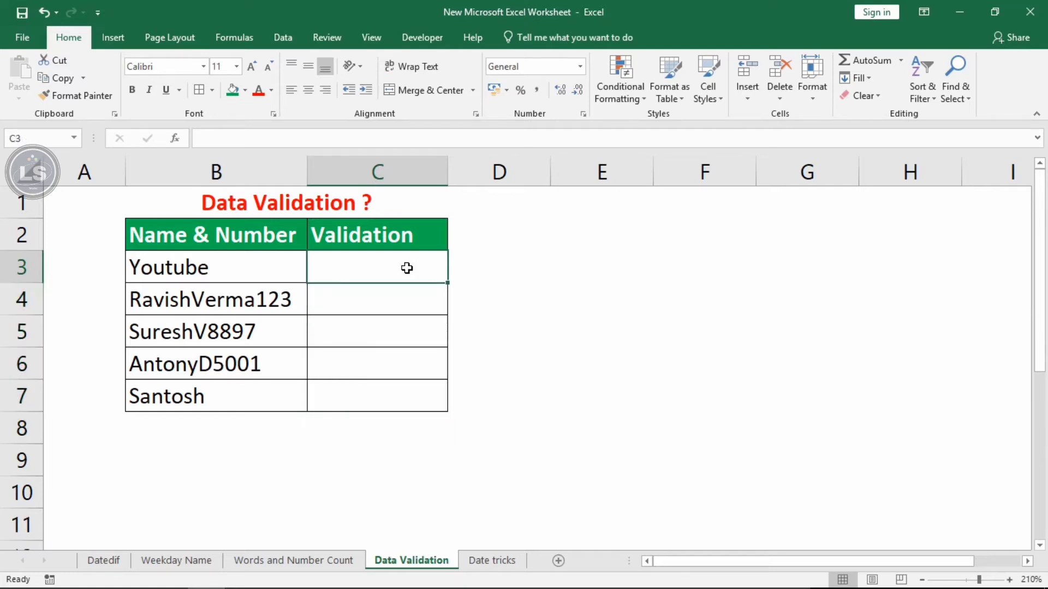
{"action": "left_click_drag", "start_coordinate": [407, 268], "coordinate": [414, 391]}
Open the data validation settings for cell C3 of the Data Validation sheet and allow only List values.
{"action": "left_click", "coordinate": [398, 263]}
{"action": "left_click", "coordinate": [283, 39]}
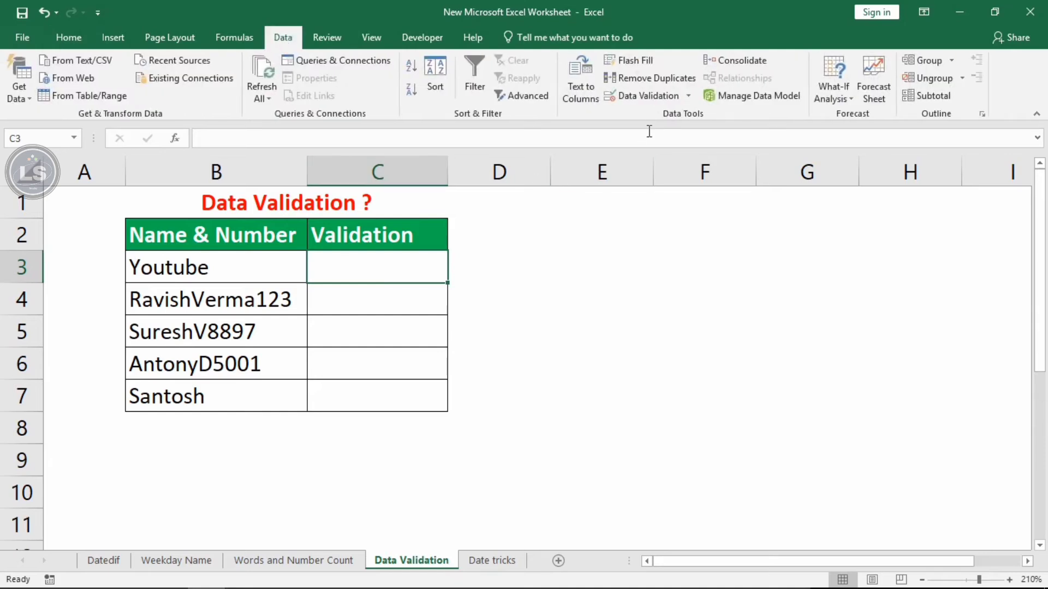
{"action": "left_click", "coordinate": [641, 94]}
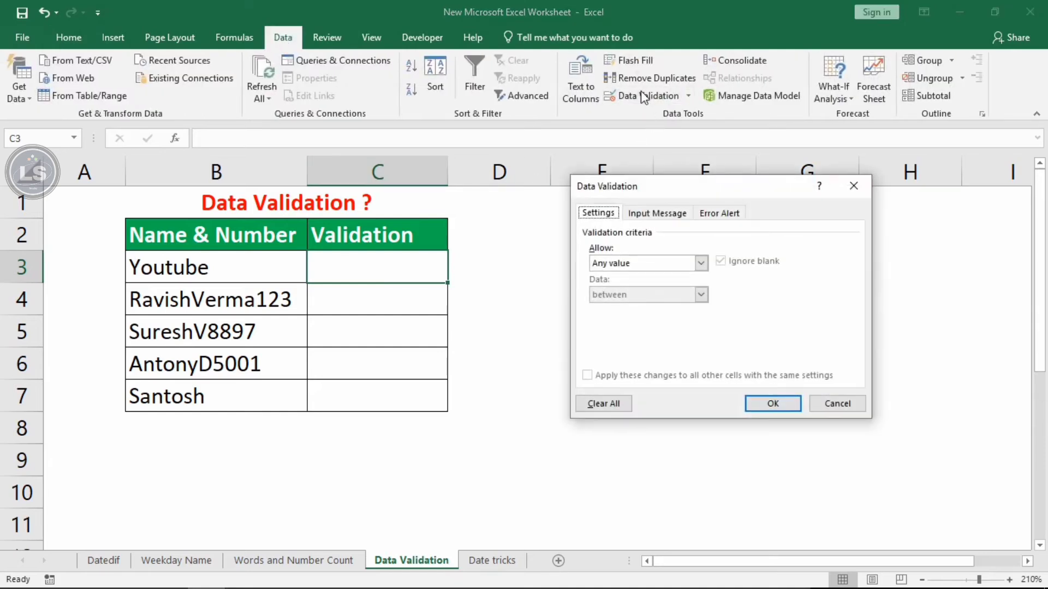
{"action": "left_click_drag", "start_coordinate": [667, 193], "coordinate": [538, 196]}
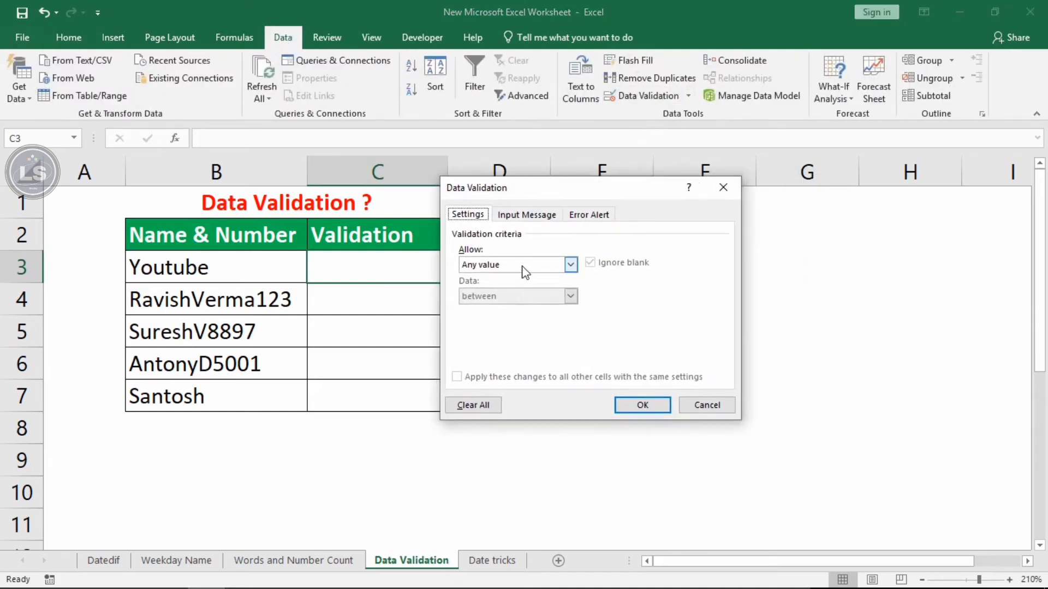
{"action": "left_click", "coordinate": [523, 265]}
{"action": "left_click", "coordinate": [509, 311]}
{"action": "left_click", "coordinate": [510, 263]}
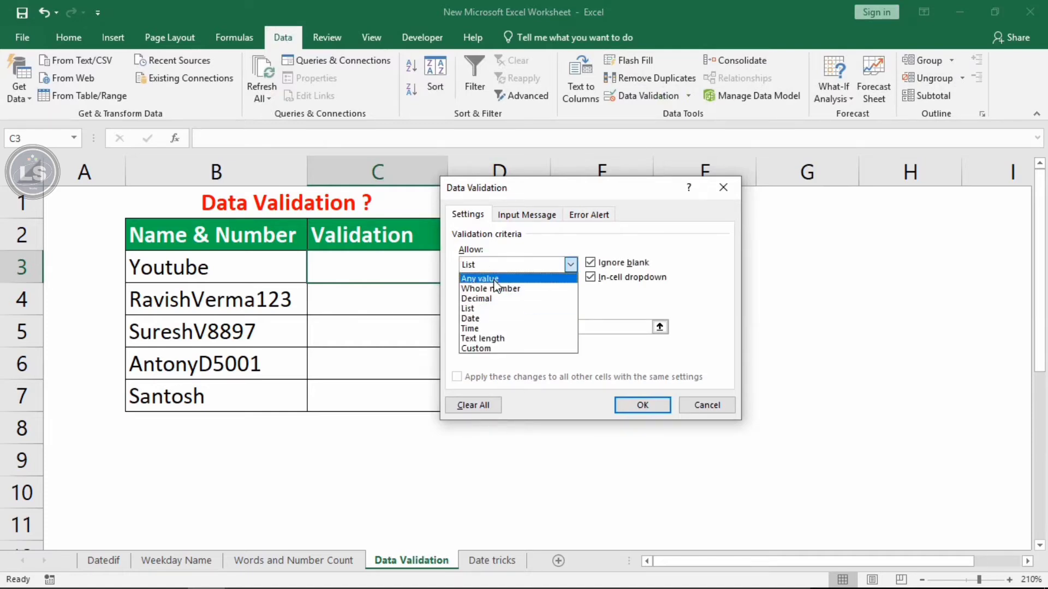
{"action": "left_click", "coordinate": [494, 279]}
{"action": "left_click", "coordinate": [496, 264]}
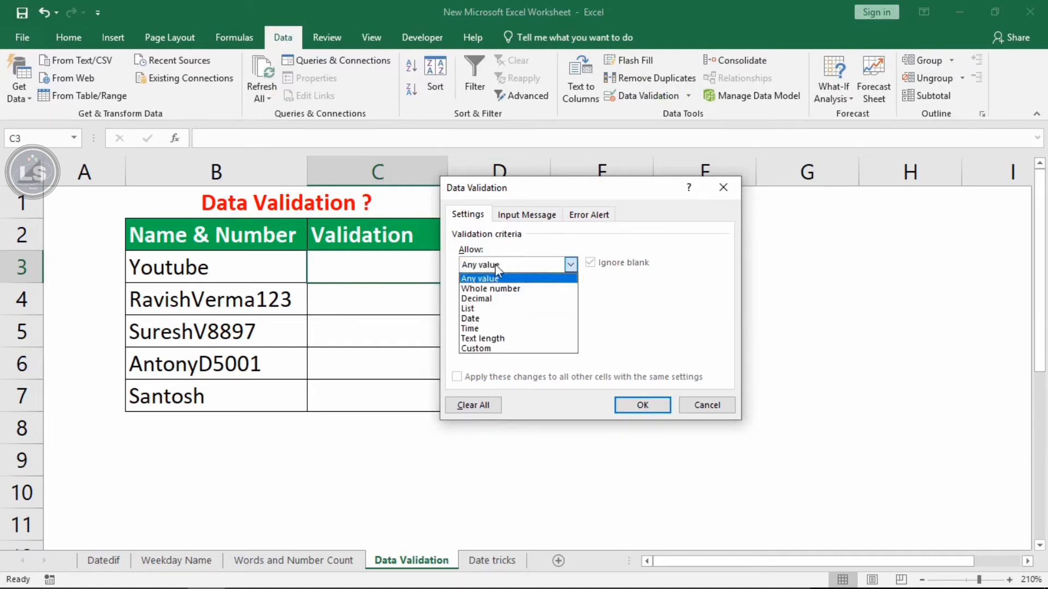
{"action": "left_click", "coordinate": [498, 309]}
Use B3:B7 as the source of C3's validation list and apply the rule.
{"action": "left_click", "coordinate": [493, 328]}
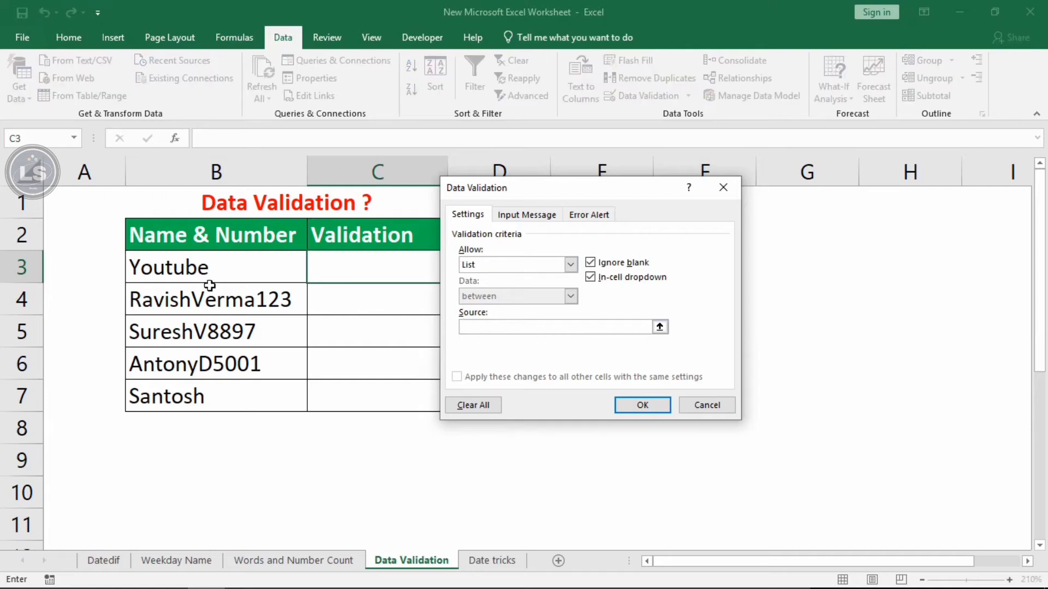
{"action": "left_click_drag", "start_coordinate": [207, 267], "coordinate": [226, 398]}
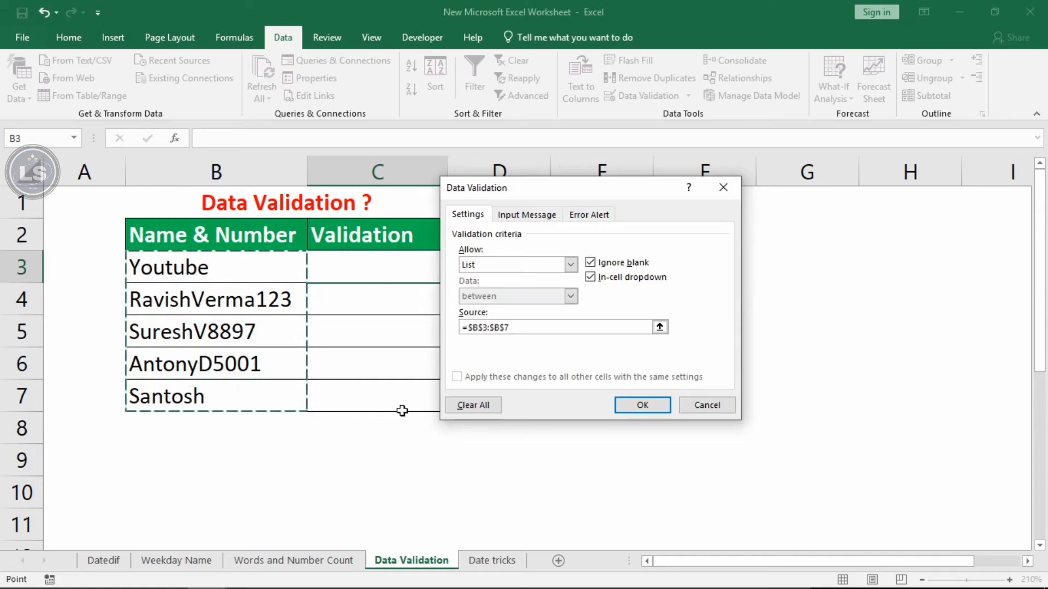
{"action": "left_click", "coordinate": [643, 406]}
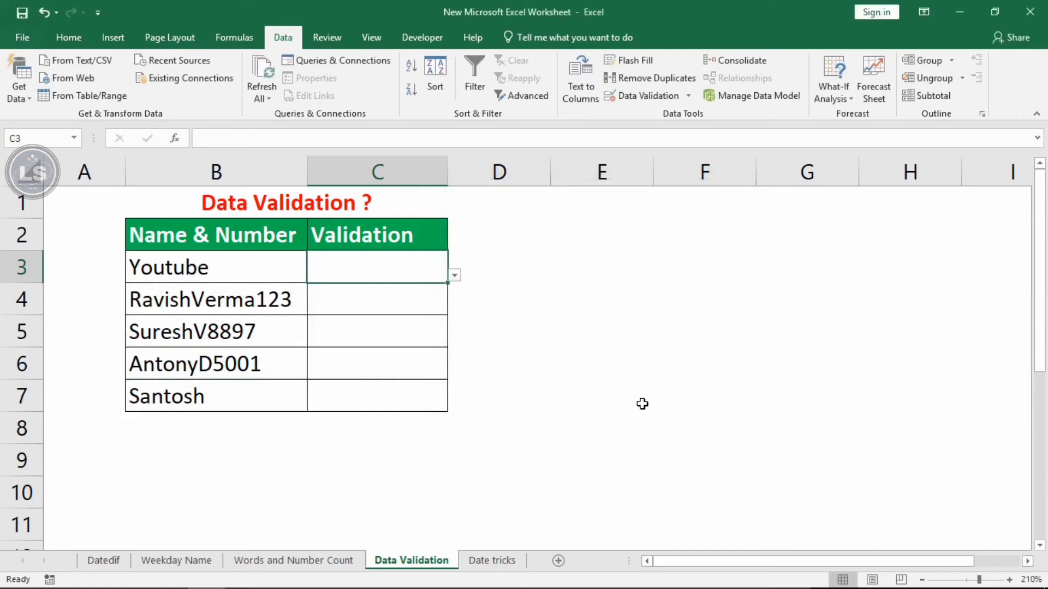
Try the first four entries of C3's dropdown list one after another, ending on the fourth.
{"action": "left_click", "coordinate": [456, 276]}
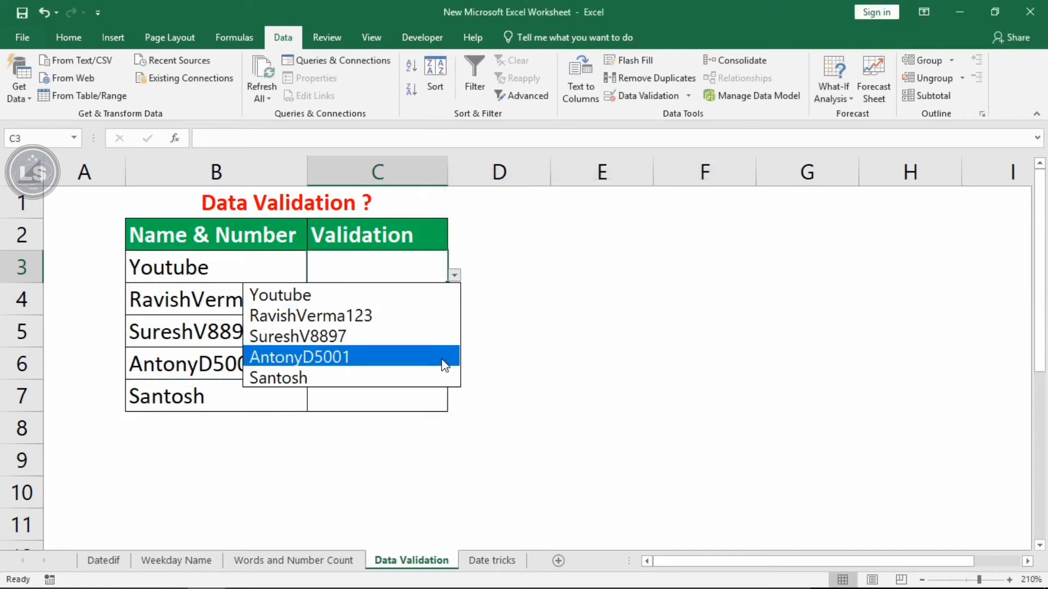
{"action": "left_click", "coordinate": [439, 286]}
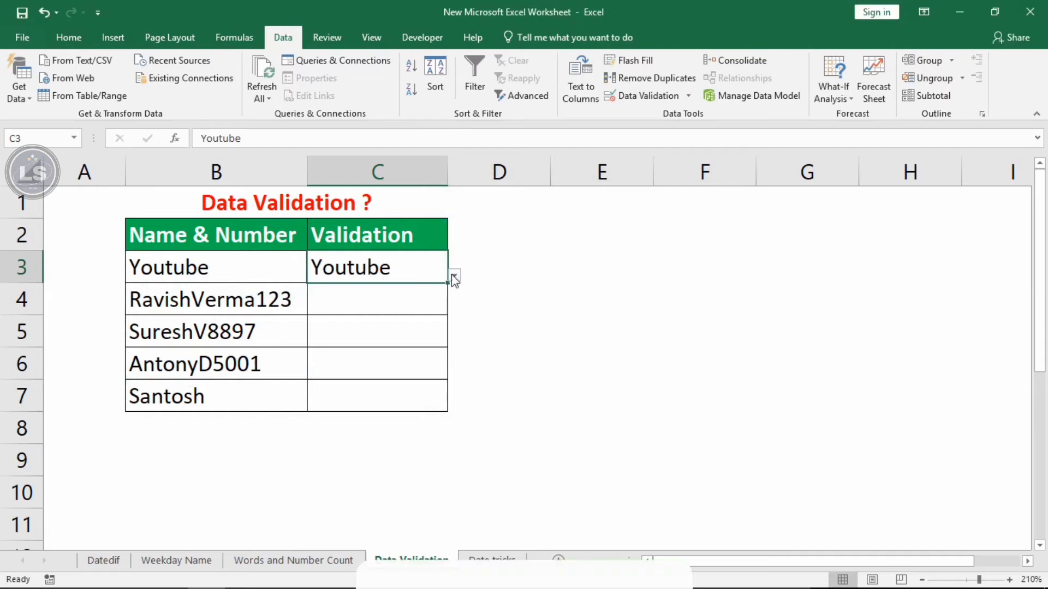
{"action": "left_click", "coordinate": [454, 278]}
{"action": "left_click", "coordinate": [436, 322]}
{"action": "left_click", "coordinate": [454, 276]}
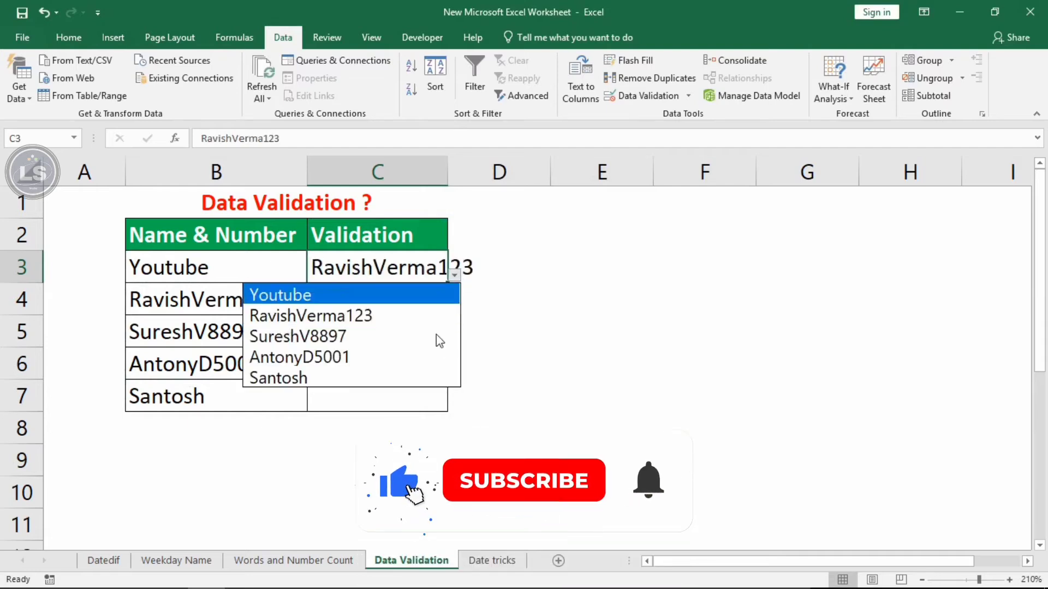
{"action": "left_click", "coordinate": [436, 336]}
{"action": "left_click", "coordinate": [453, 277]}
{"action": "left_click", "coordinate": [419, 356]}
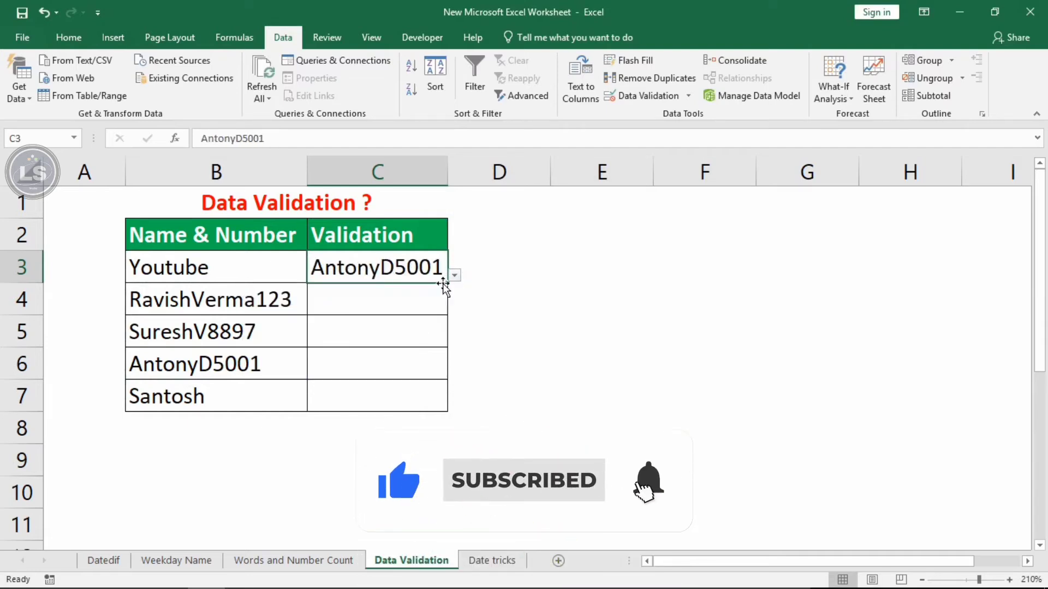
Copy cell C3 with its dropdown down to C7 and choose Youtube in C4.
{"action": "left_click_drag", "start_coordinate": [448, 284], "coordinate": [445, 410]}
{"action": "left_click", "coordinate": [433, 299]}
{"action": "left_click", "coordinate": [455, 308]}
{"action": "left_click", "coordinate": [434, 327]}
Choose the fourth list entry in the dropdowns of C5 and C6, and the third list entry in C7.
{"action": "left_click", "coordinate": [432, 332]}
{"action": "left_click", "coordinate": [456, 340]}
{"action": "left_click", "coordinate": [414, 416]}
{"action": "left_click", "coordinate": [419, 373]}
{"action": "left_click", "coordinate": [454, 371]}
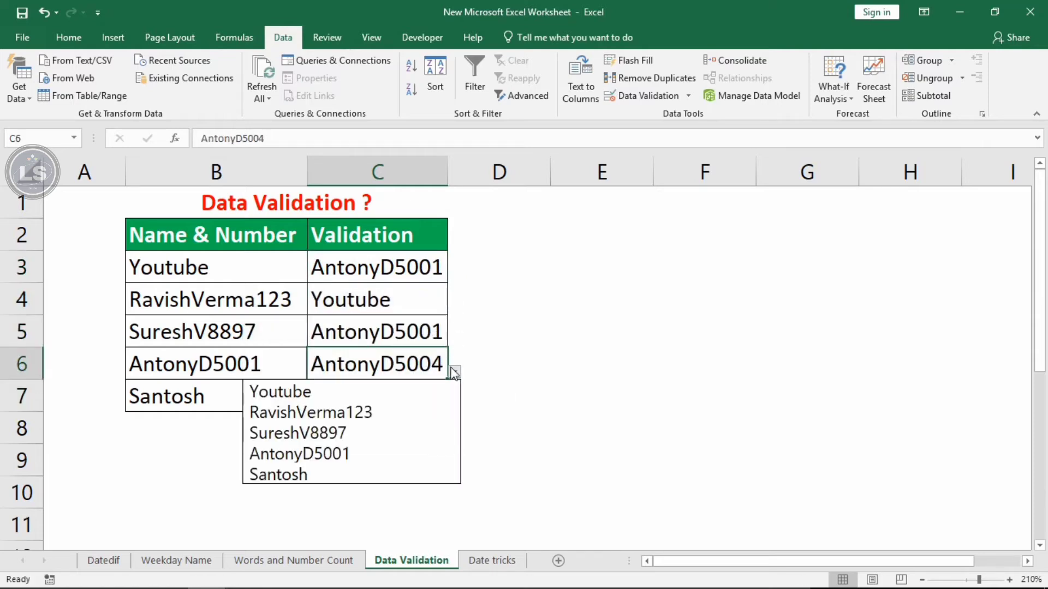
{"action": "left_click", "coordinate": [424, 453]}
{"action": "left_click", "coordinate": [426, 397]}
{"action": "left_click", "coordinate": [455, 405]}
{"action": "left_click", "coordinate": [417, 462]}
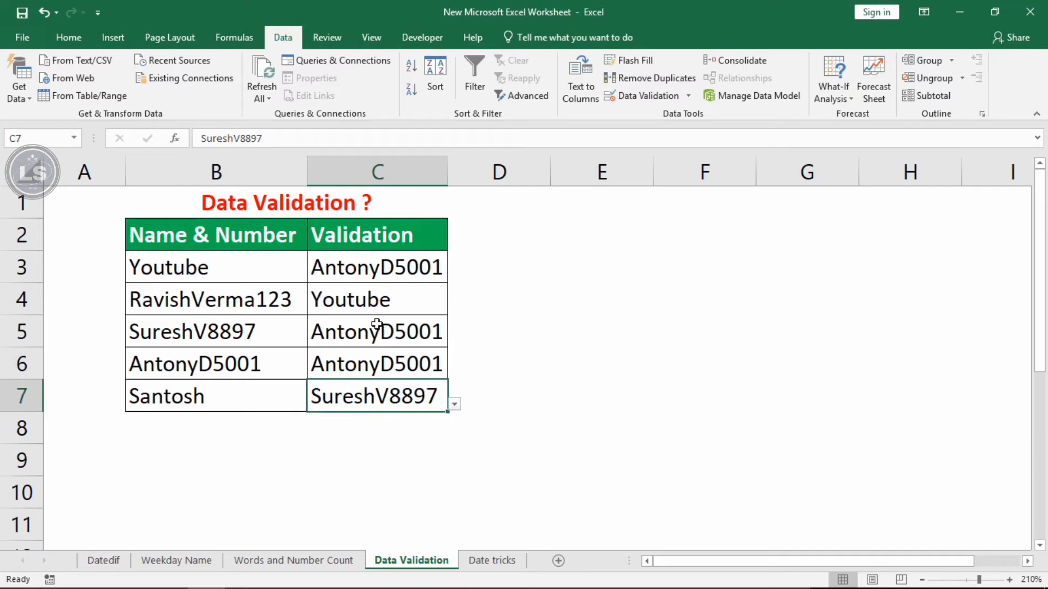
Widen column C slightly and clear the entries in C3:C7.
{"action": "left_click_drag", "start_coordinate": [450, 176], "coordinate": [462, 175]}
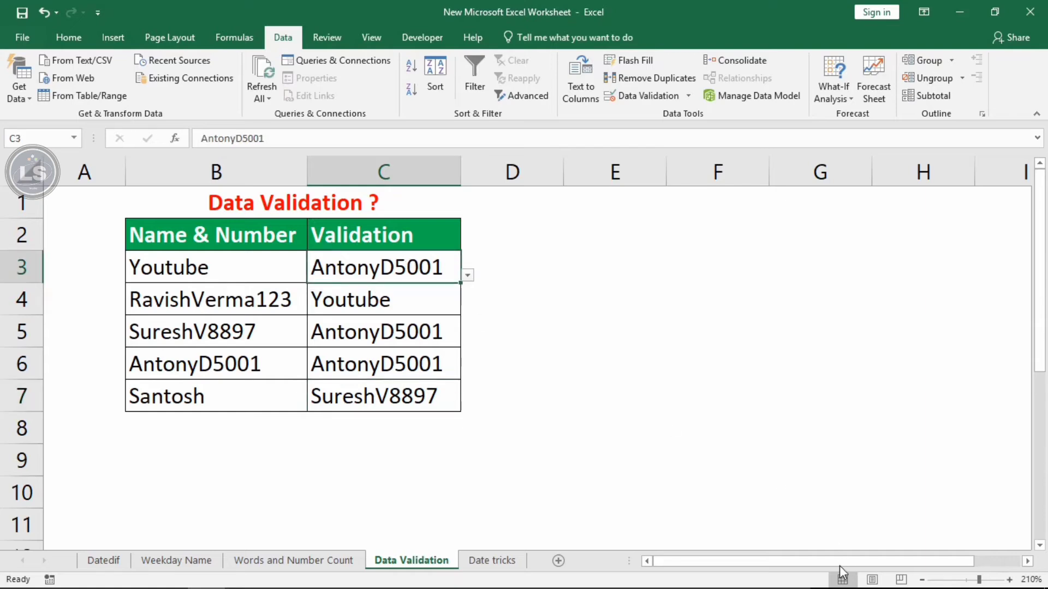
{"action": "left_click_drag", "start_coordinate": [413, 263], "coordinate": [416, 389]}
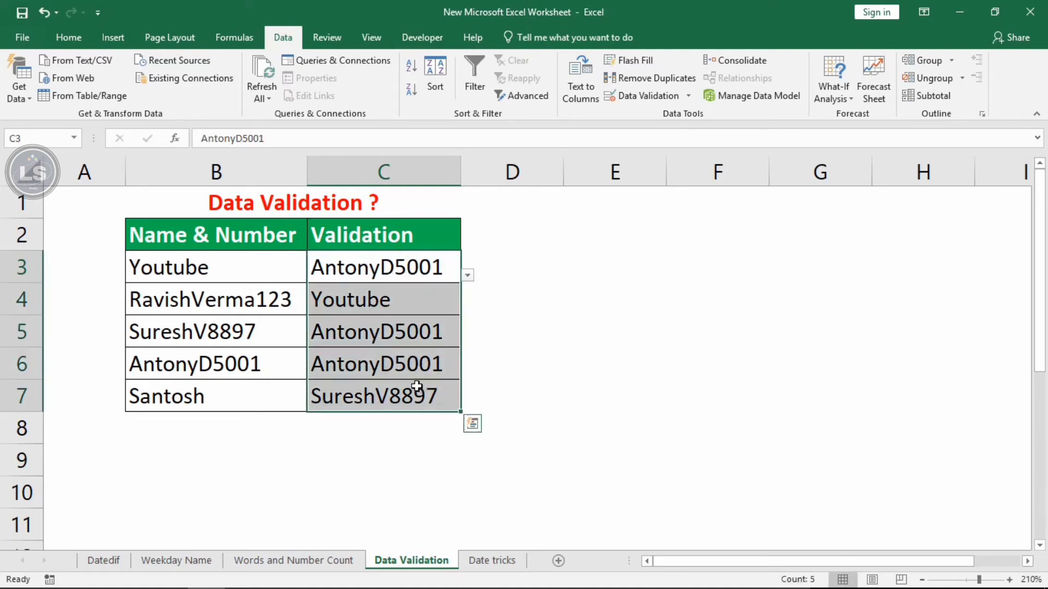
{"action": "key", "text": "Delete"}
Replace the source of C3's data validation list with the typed entries MALE,FEMALE.
{"action": "left_click", "coordinate": [382, 254]}
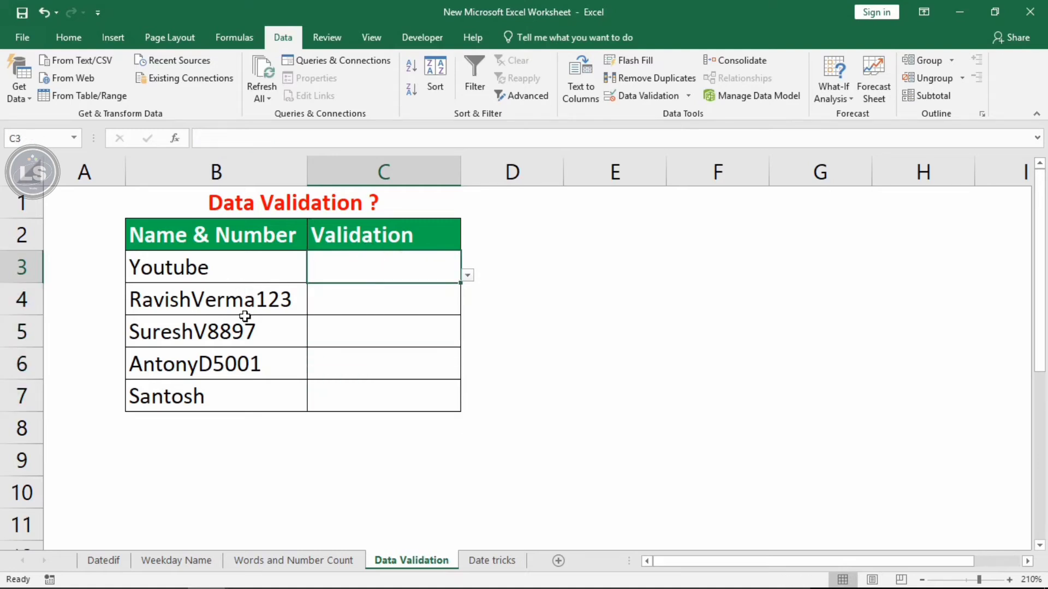
{"action": "left_click", "coordinate": [651, 98]}
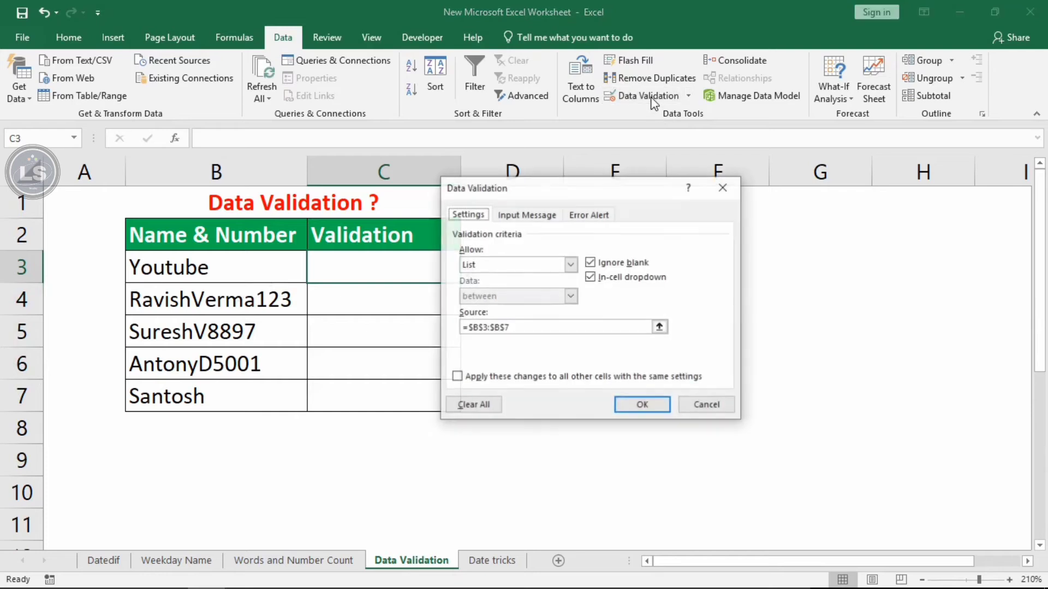
{"action": "left_click_drag", "start_coordinate": [519, 327], "coordinate": [441, 334]}
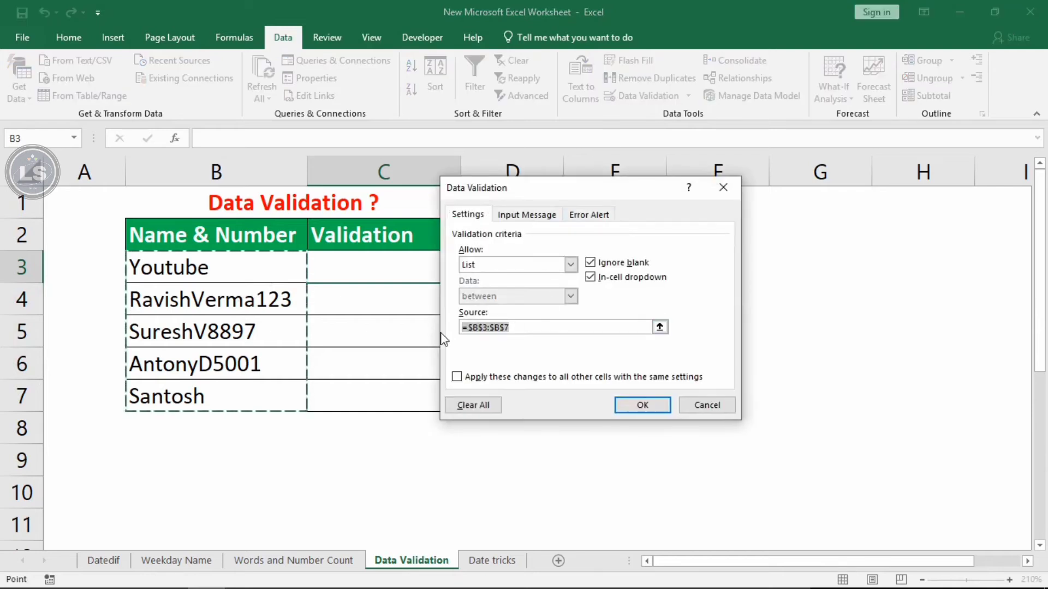
{"action": "key", "text": "BackSpace"}
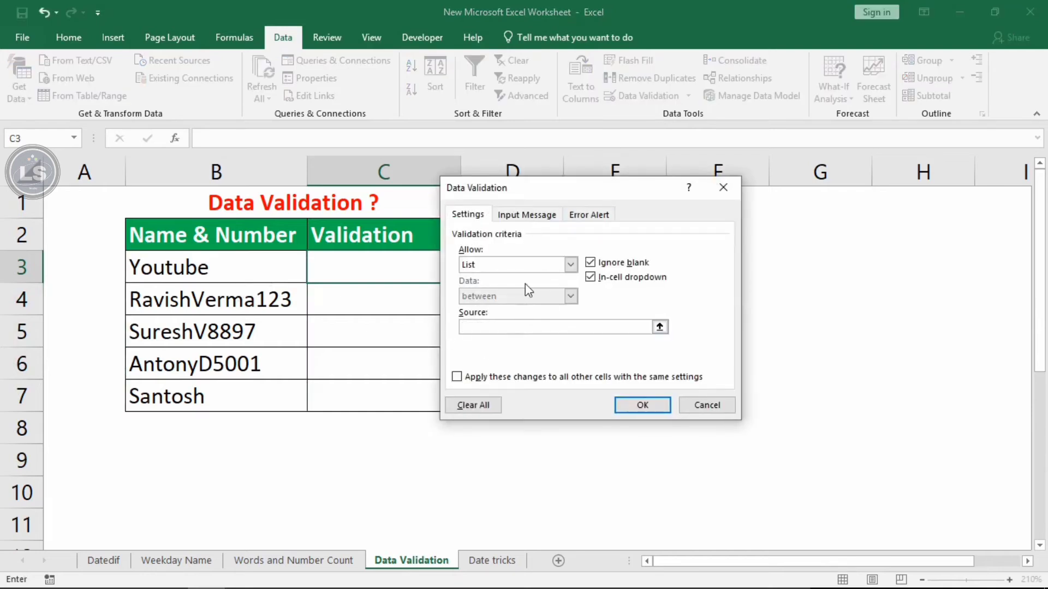
{"action": "left_click", "coordinate": [528, 265]}
{"action": "left_click", "coordinate": [509, 310]}
{"action": "type", "text": "ML"}
{"action": "type", "text": "ALE"}
{"action": "type", "text": ",FE"}
{"action": "type", "text": "MALE"}
{"action": "key", "text": "BackSpace"}
{"action": "left_click", "coordinate": [644, 406]}
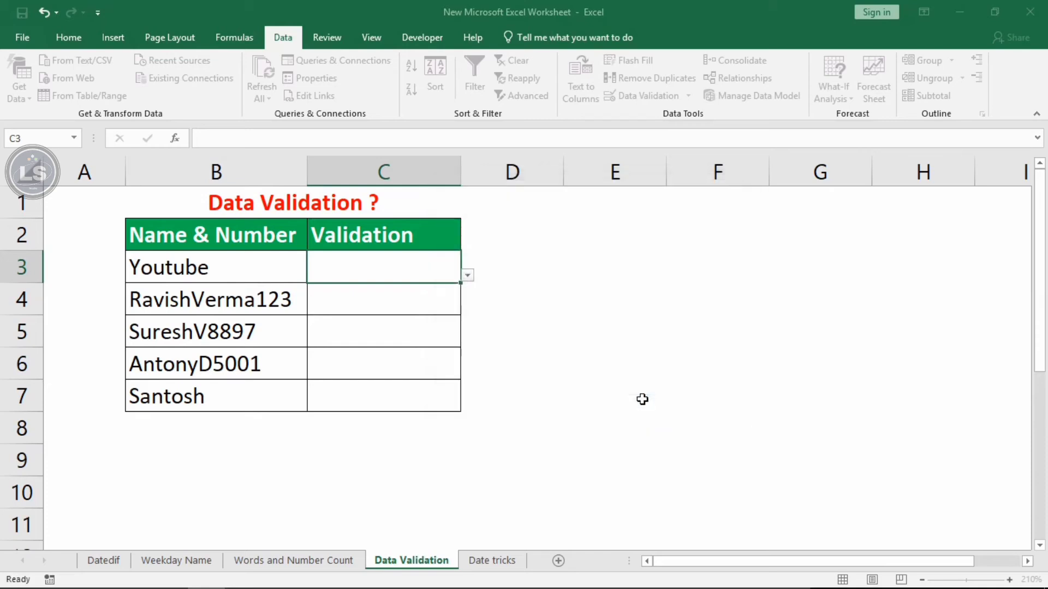
Try the entries of C3's MALE and FEMALE dropdown list and clear the cell.
{"action": "left_click", "coordinate": [467, 276]}
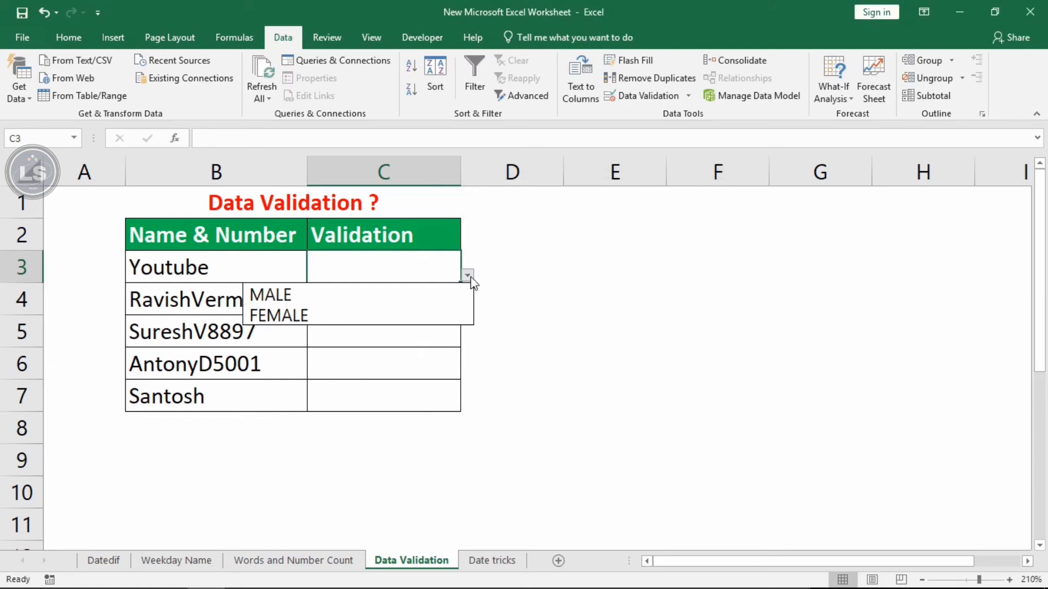
{"action": "left_click", "coordinate": [435, 295]}
{"action": "left_click", "coordinate": [468, 276]}
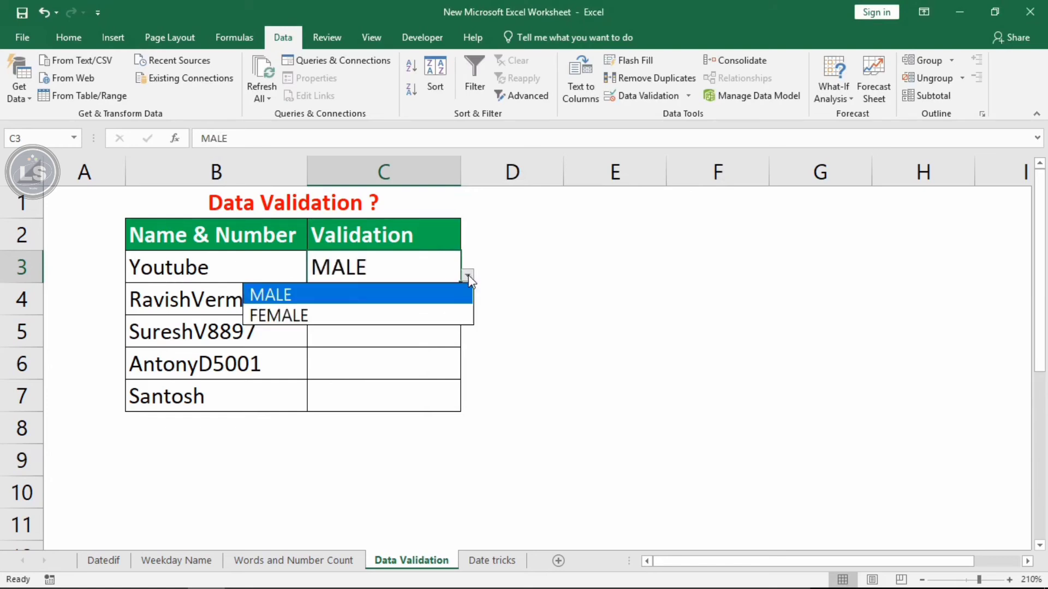
{"action": "left_click", "coordinate": [454, 305]}
{"action": "left_click", "coordinate": [468, 276]}
{"action": "left_click", "coordinate": [463, 296]}
{"action": "key", "text": "Delete"}
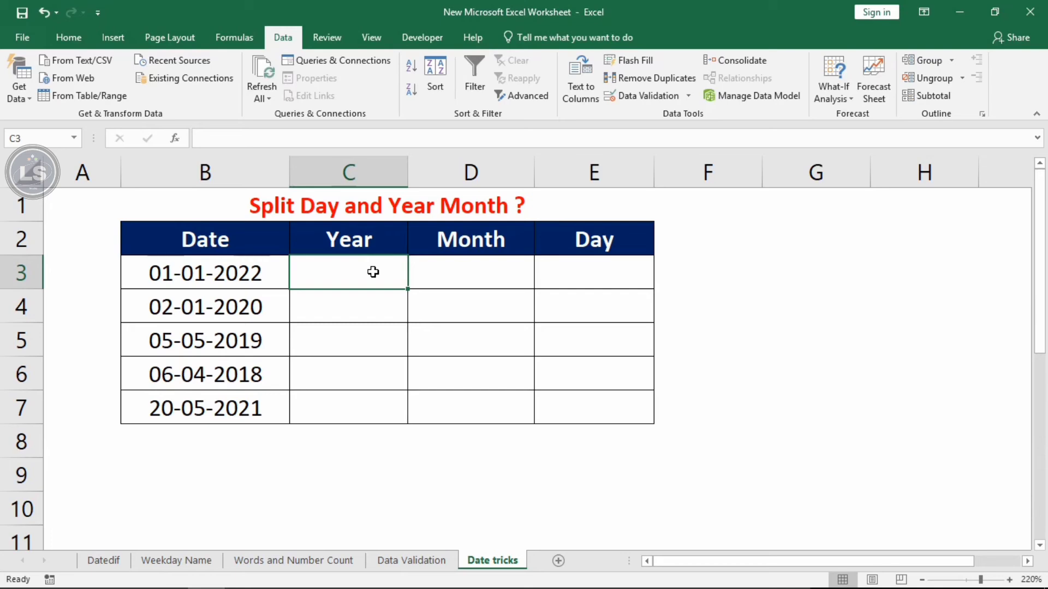
On the Date tricks sheet, extract the year of the first date with =YEAR(B3) in C3.
{"action": "type", "text": "="}
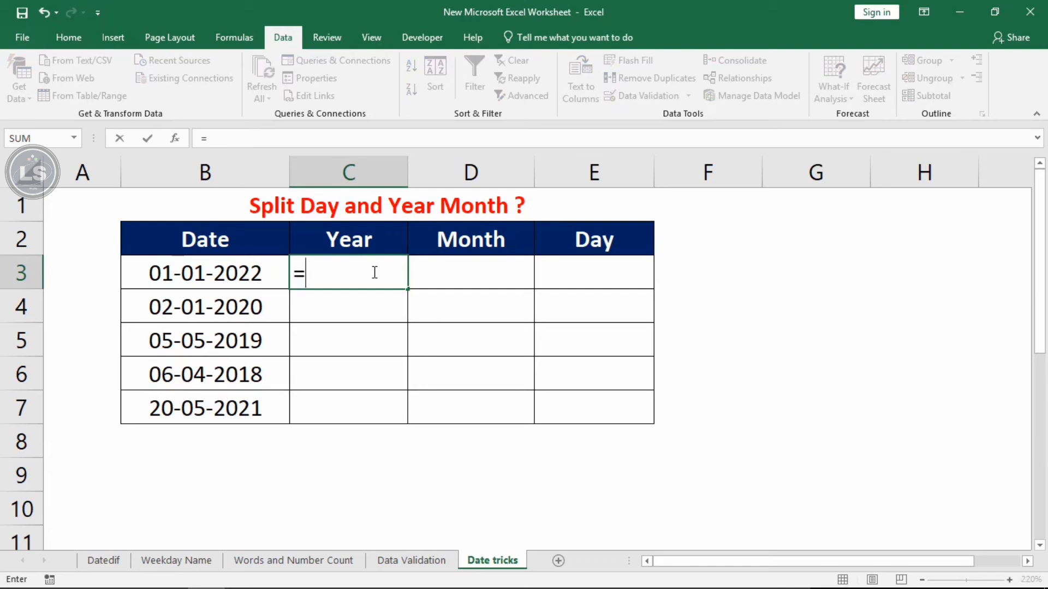
{"action": "type", "text": "YEAR("}
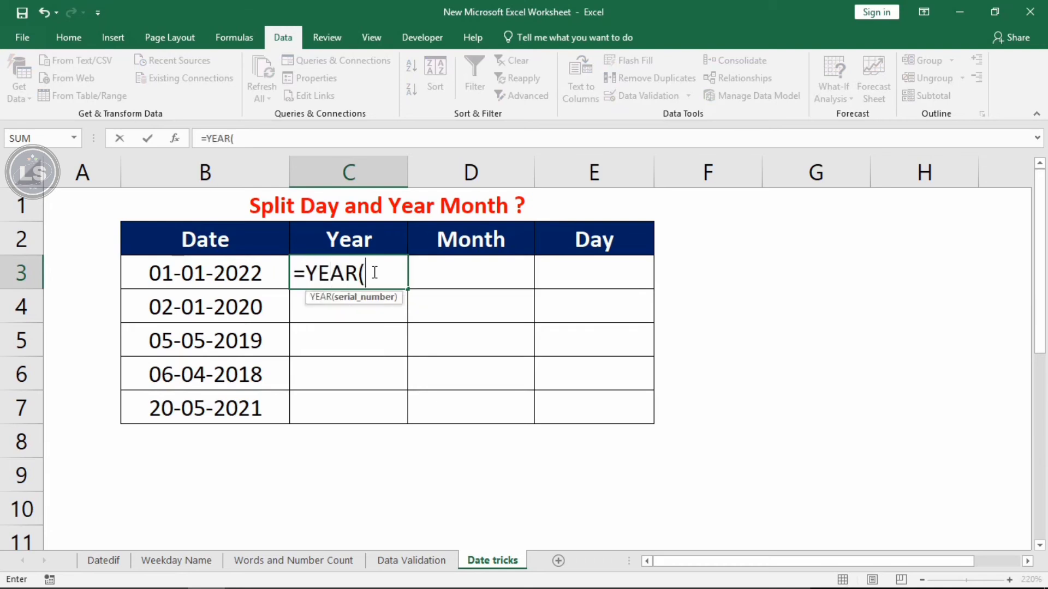
{"action": "left_click", "coordinate": [227, 269]}
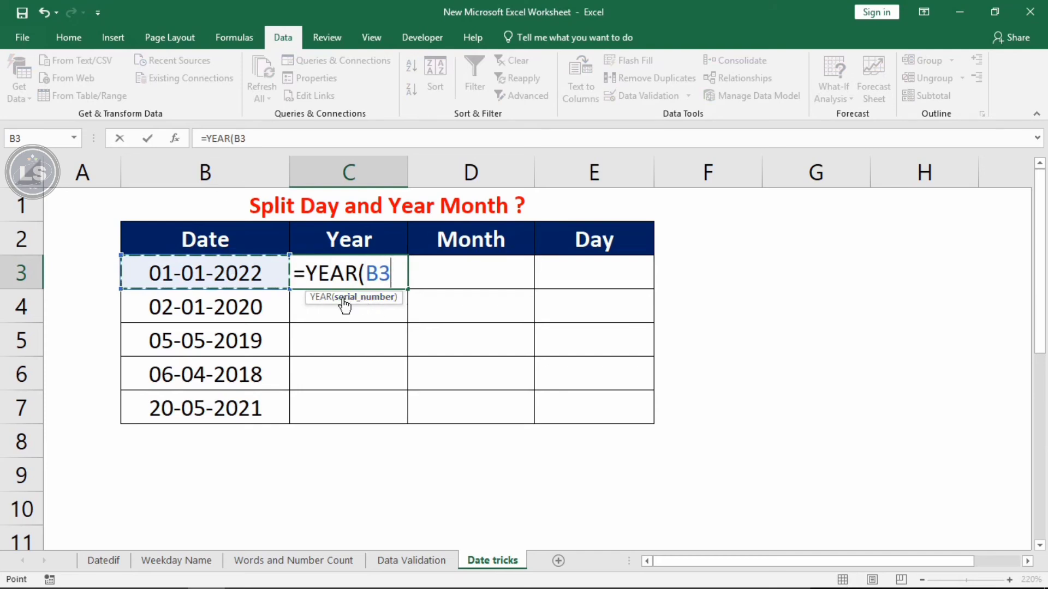
{"action": "type", "text": ")"}
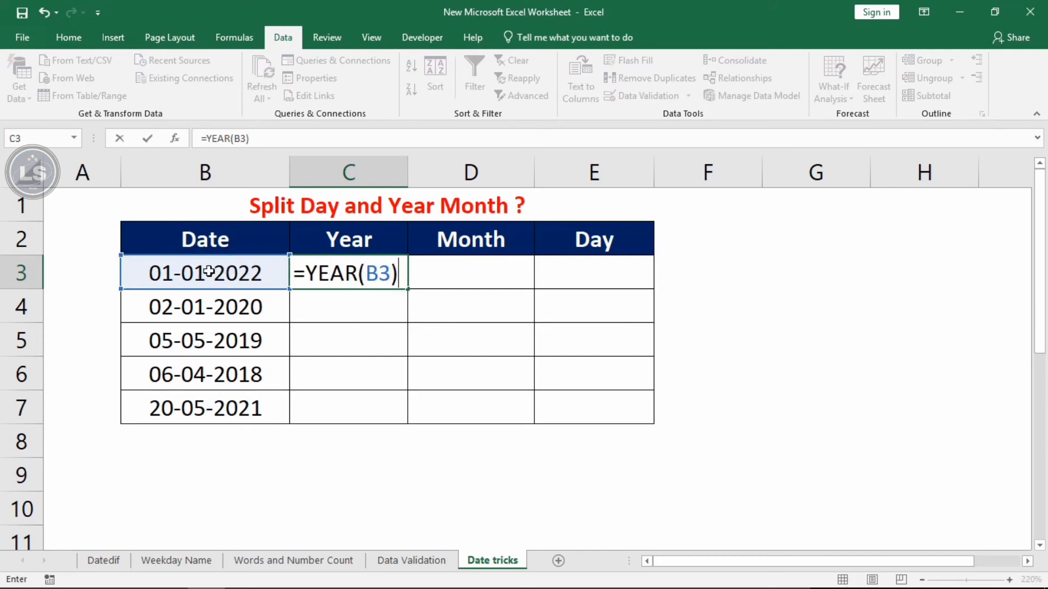
{"action": "key", "text": "Return"}
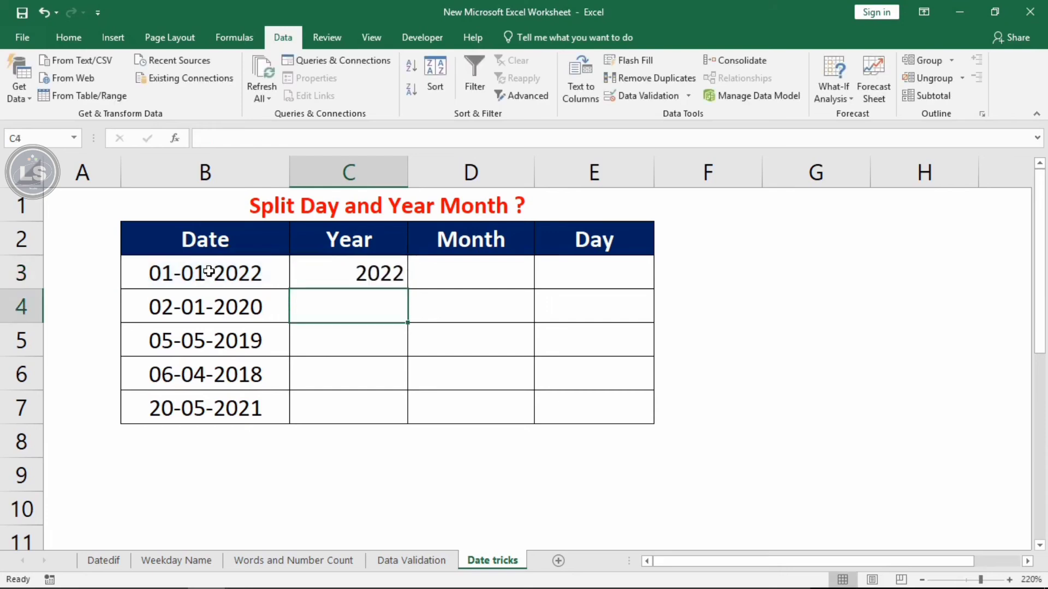
{"action": "left_click", "coordinate": [369, 277]}
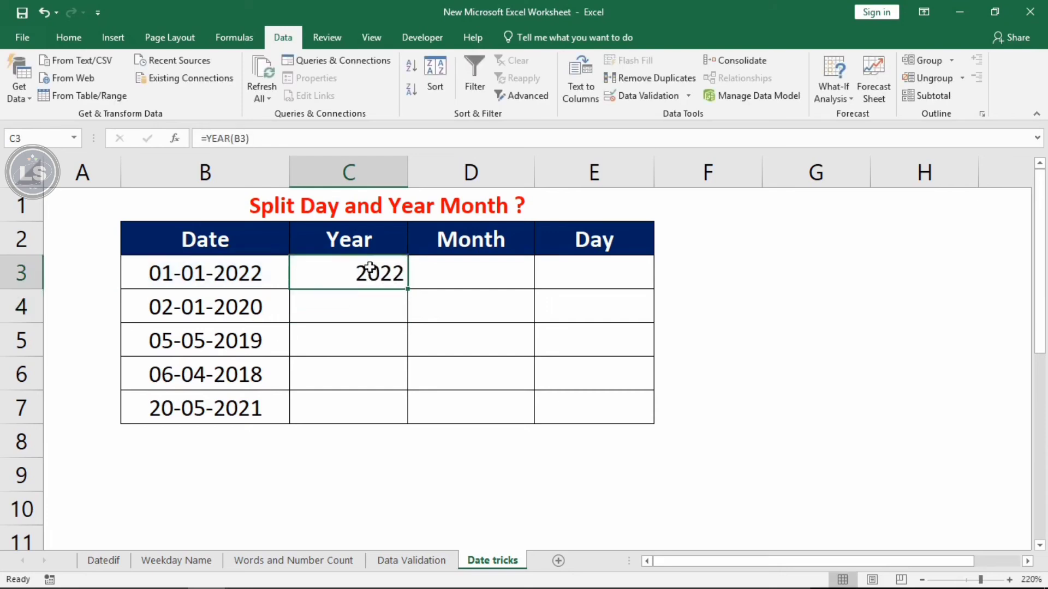
{"action": "left_click", "coordinate": [66, 38]}
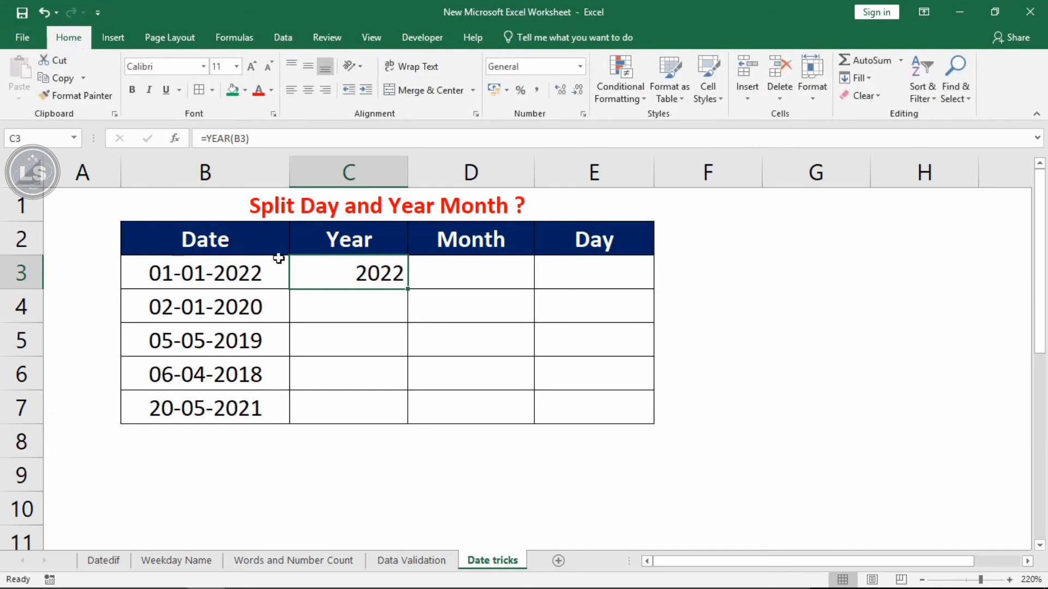
Extract the month of the first date with =MONTH(B3) in D3.
{"action": "left_click", "coordinate": [469, 274]}
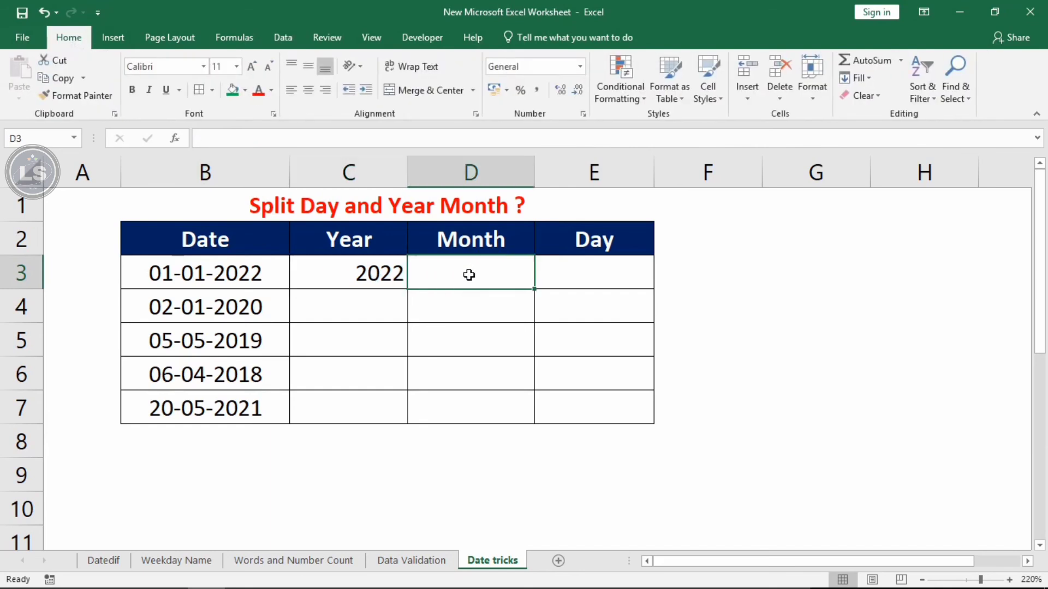
{"action": "type", "text": "=MONTH("}
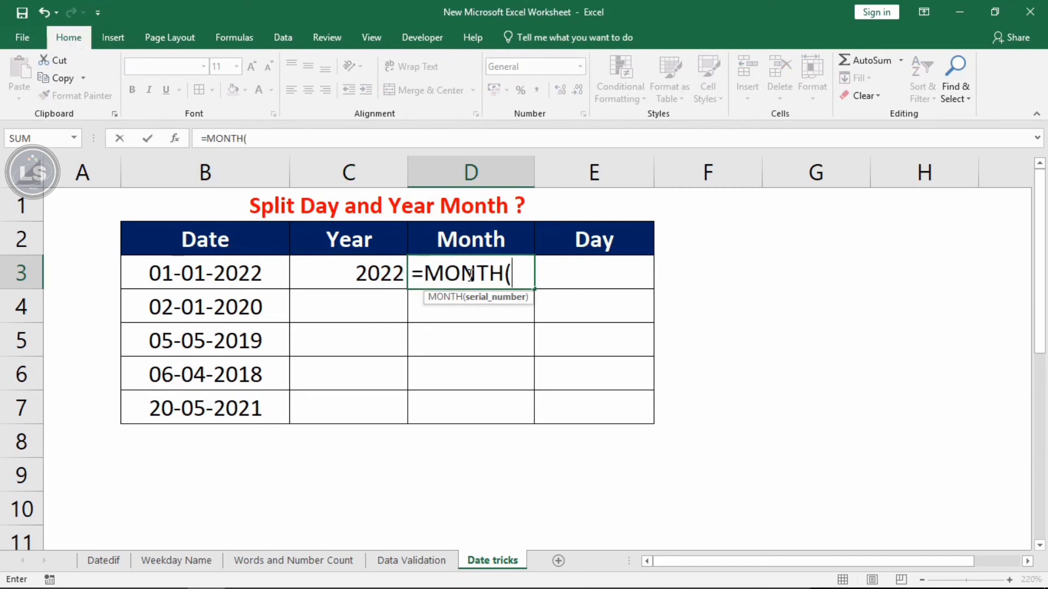
{"action": "left_click", "coordinate": [224, 273]}
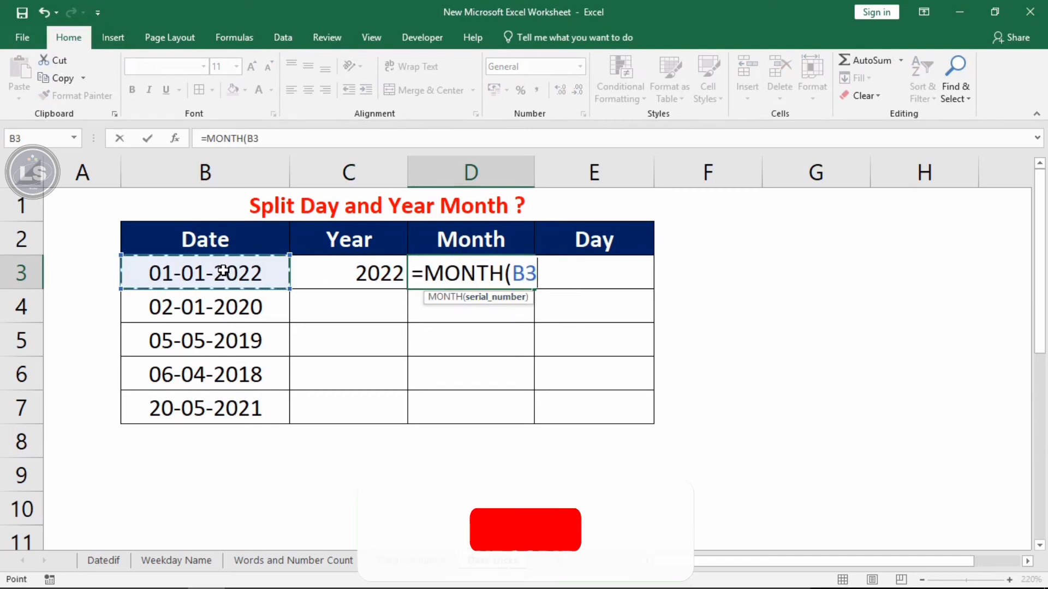
{"action": "type", "text": ")"}
{"action": "key", "text": "Return"}
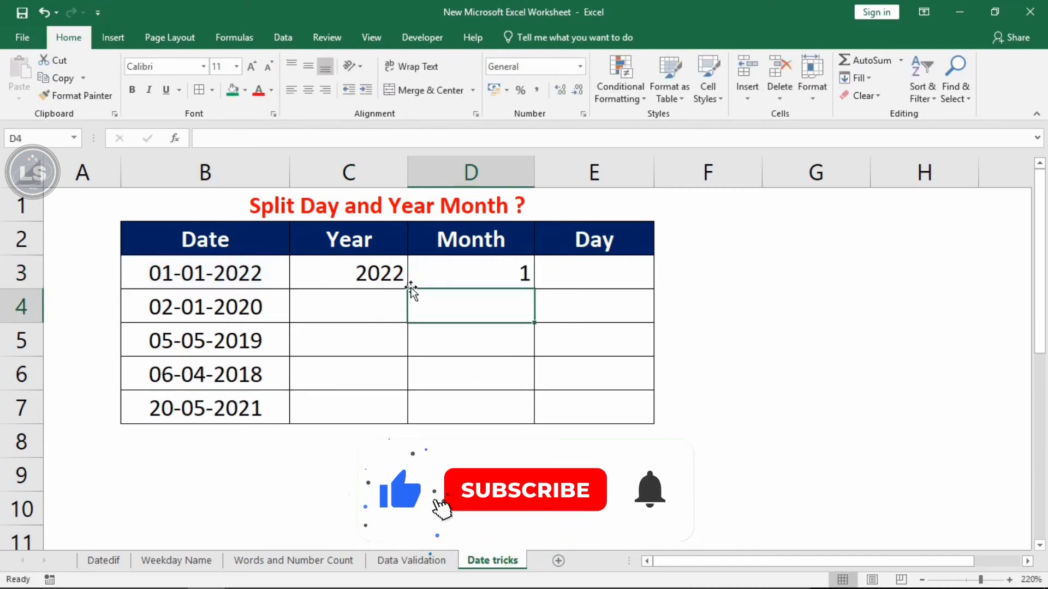
{"action": "key", "text": "Up"}
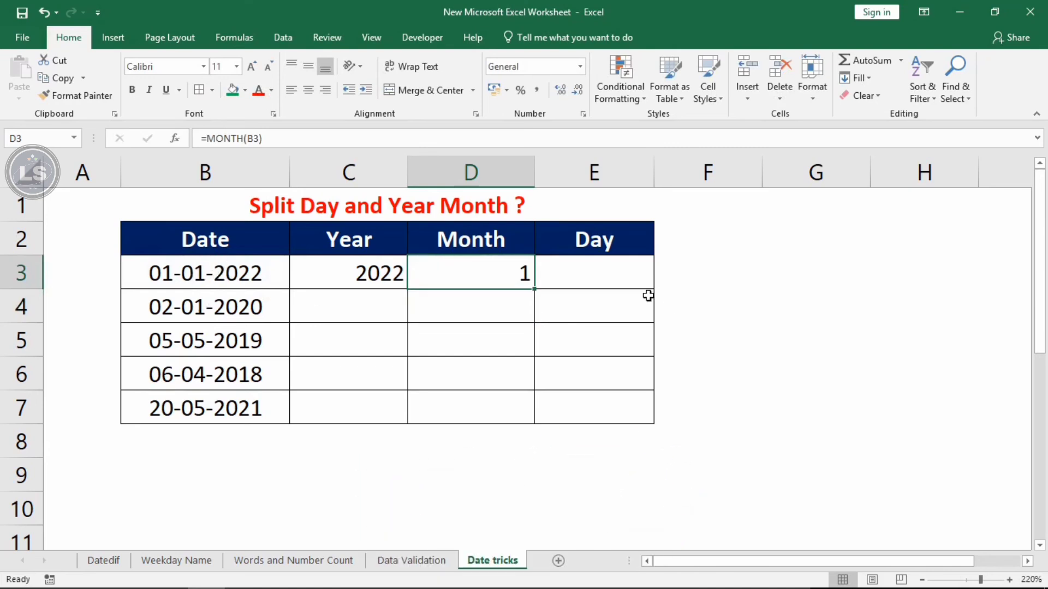
Extract the day of the first date with =DAY(B3) in E3.
{"action": "left_click", "coordinate": [618, 272]}
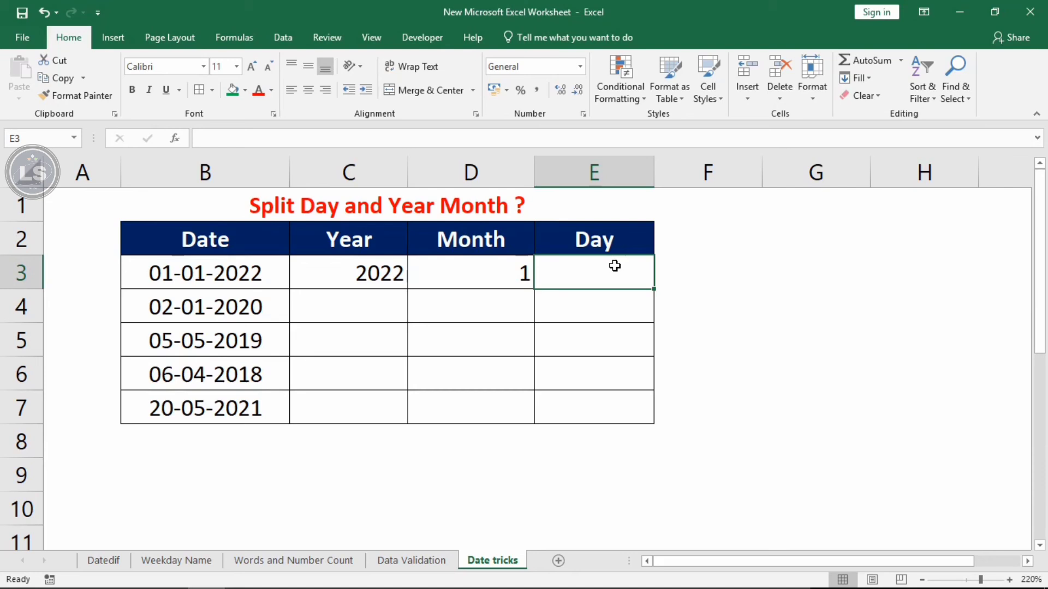
{"action": "type", "text": "="}
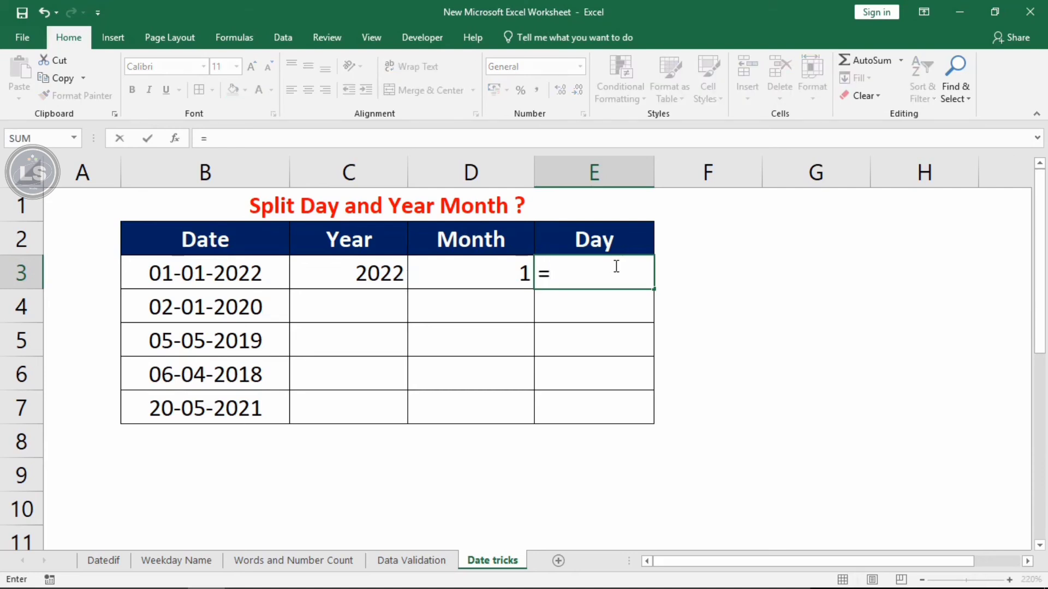
{"action": "type", "text": "DA"}
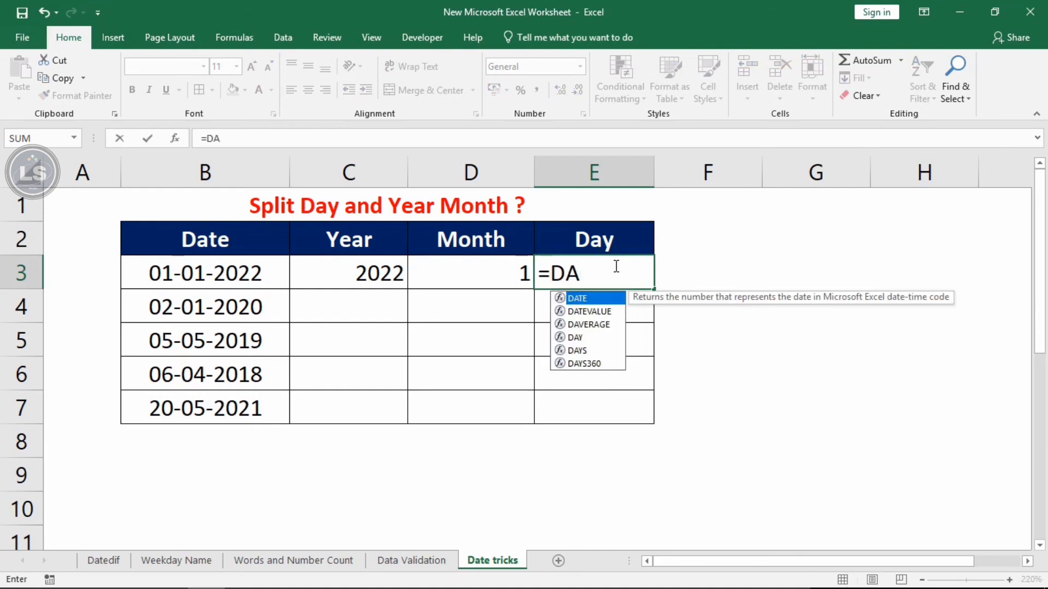
{"action": "type", "text": "Y("}
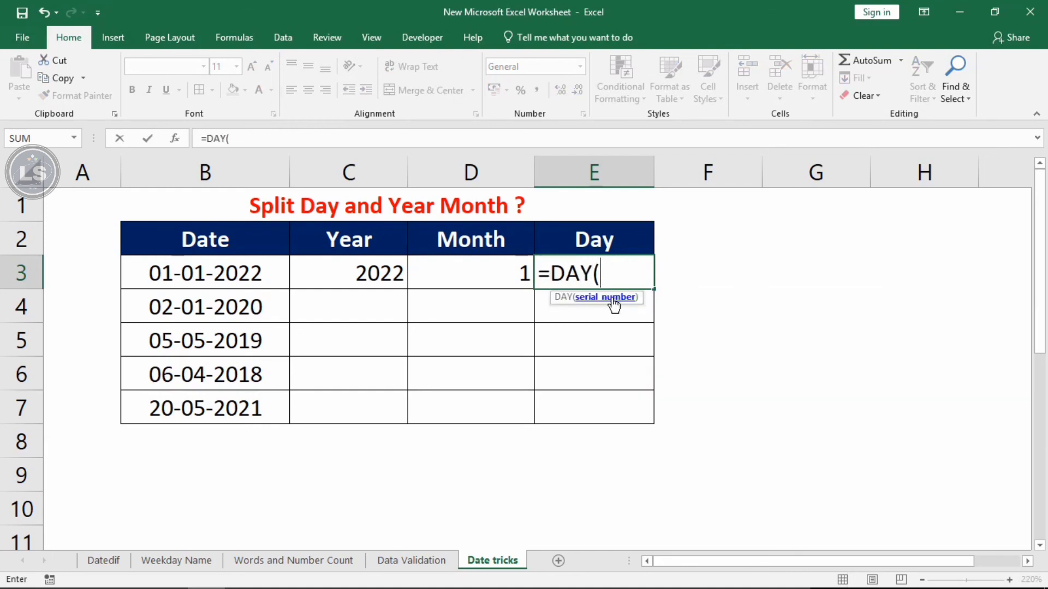
{"action": "left_click", "coordinate": [210, 274]}
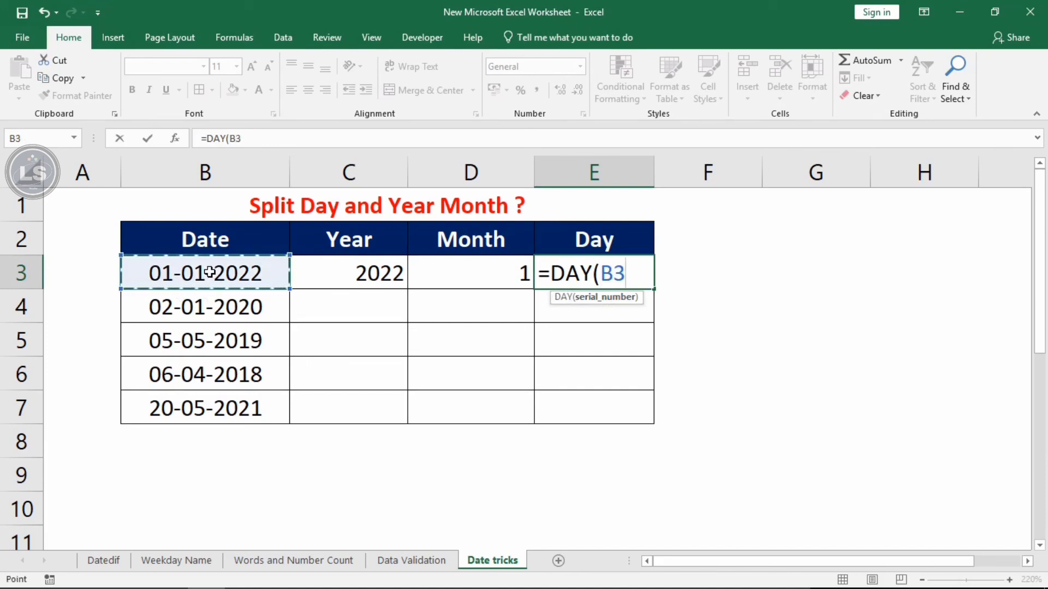
{"action": "type", "text": ")"}
{"action": "key", "text": "Return"}
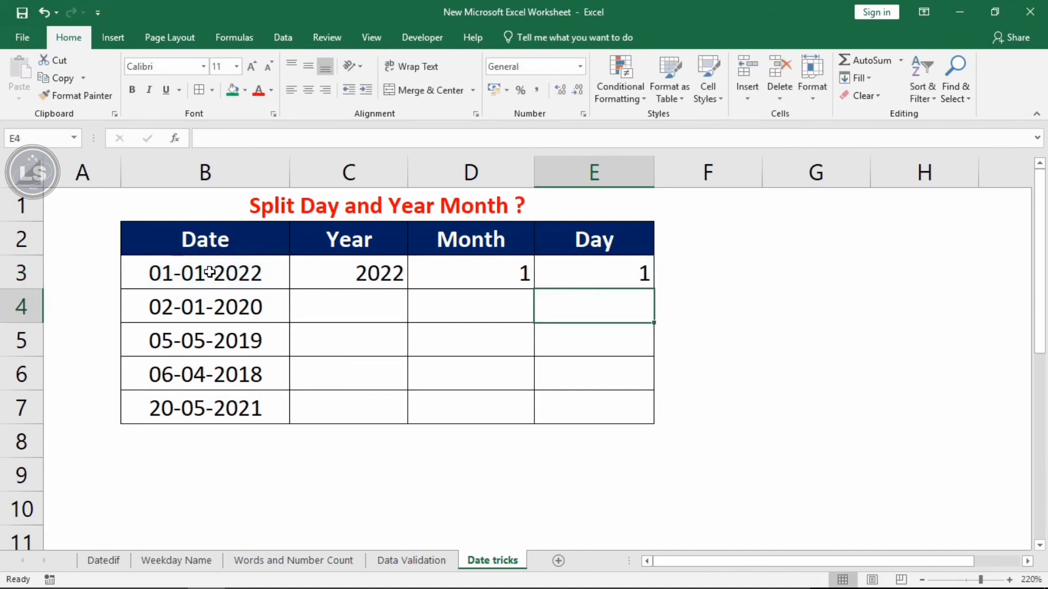
Fill the year, month and day formulas in C3:E3 down to row 7.
{"action": "left_click_drag", "start_coordinate": [368, 273], "coordinate": [625, 276]}
{"action": "double_click", "coordinate": [654, 289]}
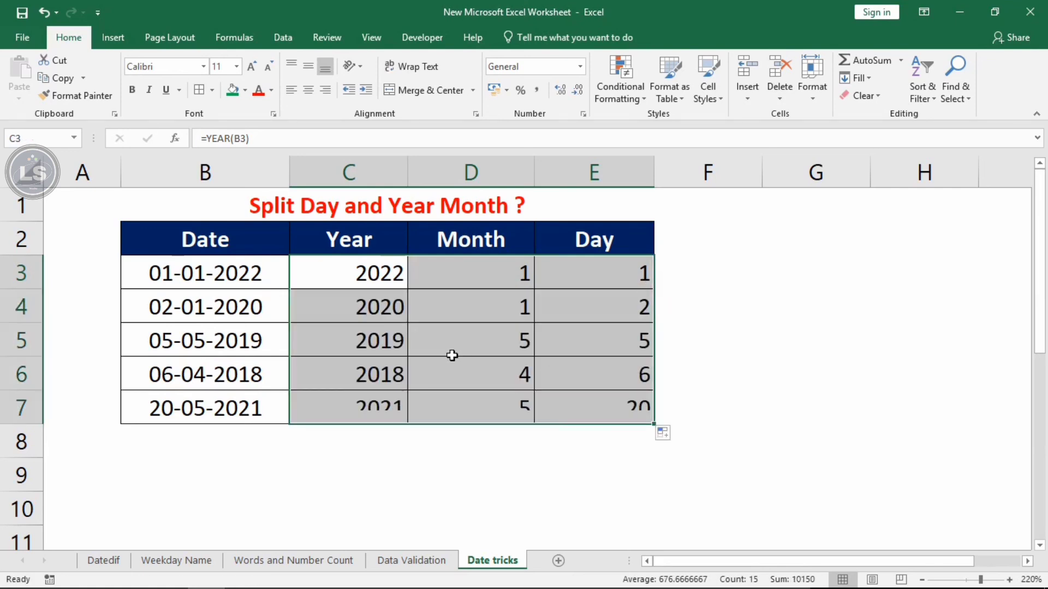
{"action": "left_click", "coordinate": [416, 319]}
Check the Year, Month and Day results in rows 3 to 7 against the dates in column B.
{"action": "left_click", "coordinate": [338, 304]}
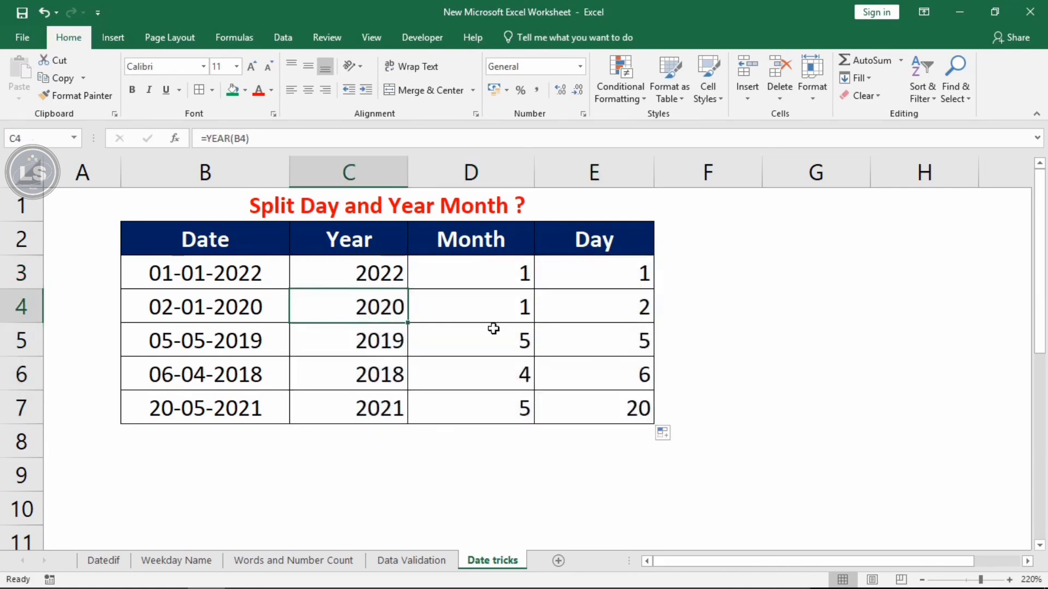
{"action": "left_click", "coordinate": [525, 320]}
{"action": "left_click", "coordinate": [641, 308]}
{"action": "left_click", "coordinate": [524, 342]}
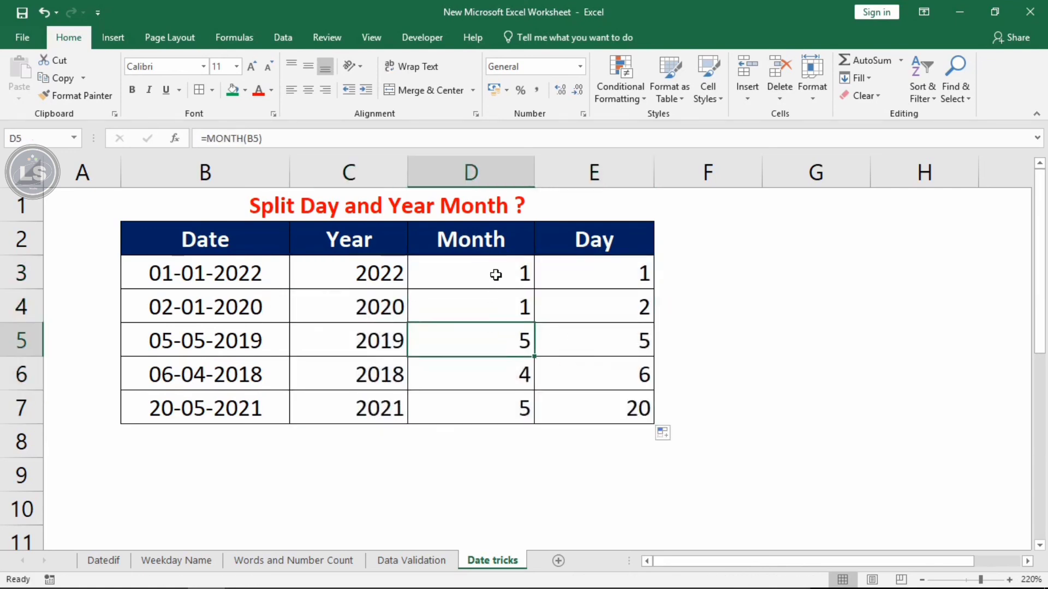
{"action": "left_click_drag", "start_coordinate": [496, 275], "coordinate": [513, 406]}
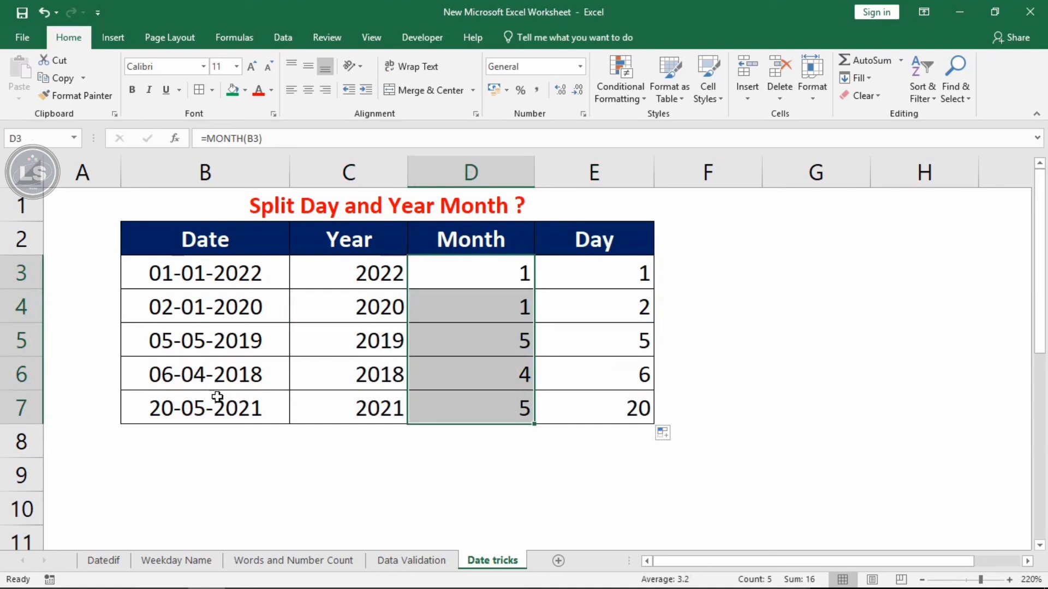
{"action": "left_click_drag", "start_coordinate": [577, 272], "coordinate": [599, 412]}
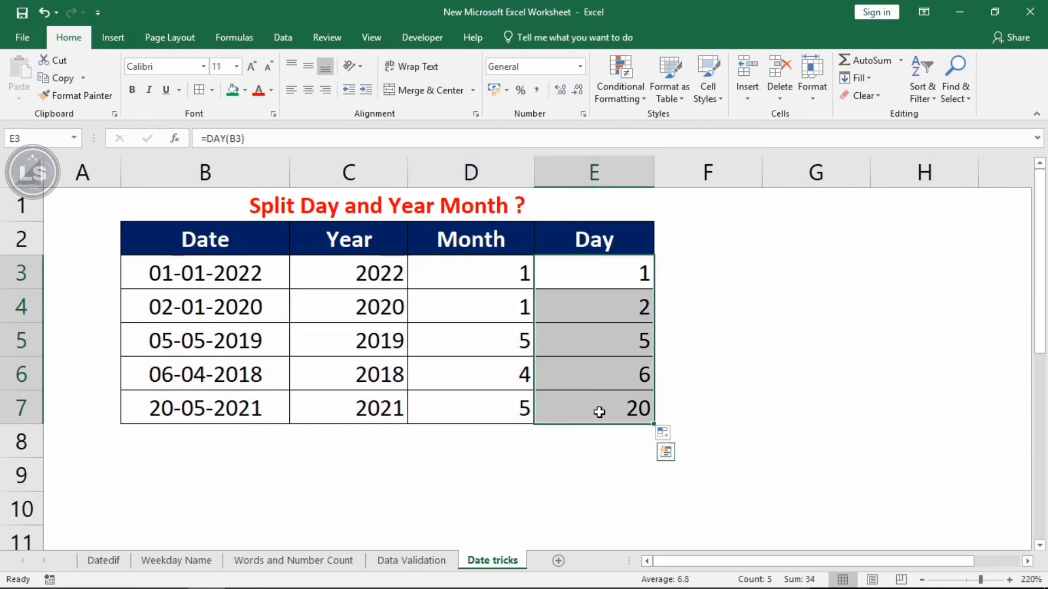
{"action": "left_click_drag", "start_coordinate": [392, 272], "coordinate": [382, 408]}
{"action": "left_click", "coordinate": [444, 319]}
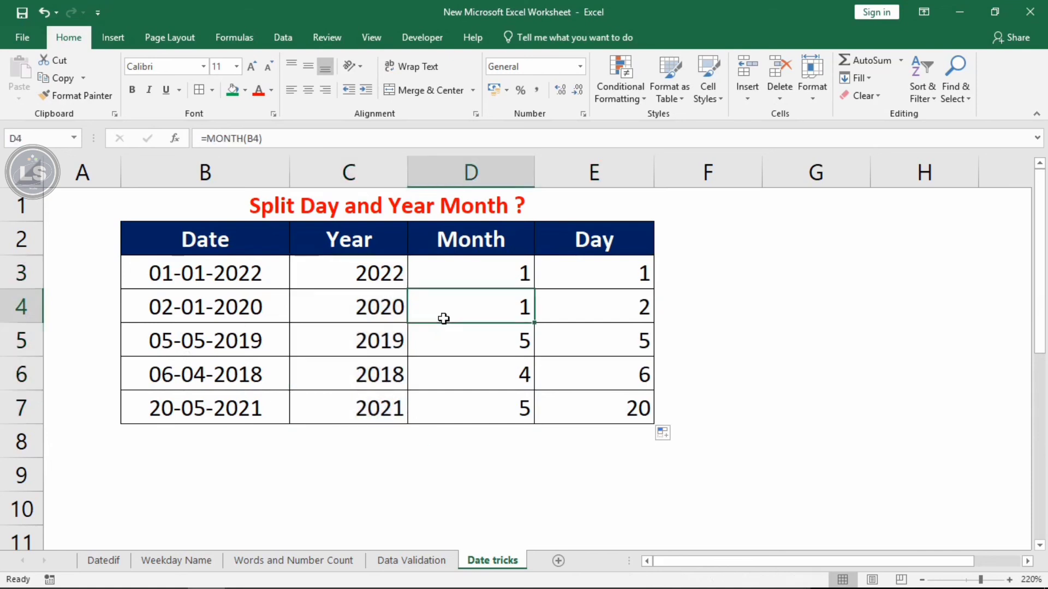